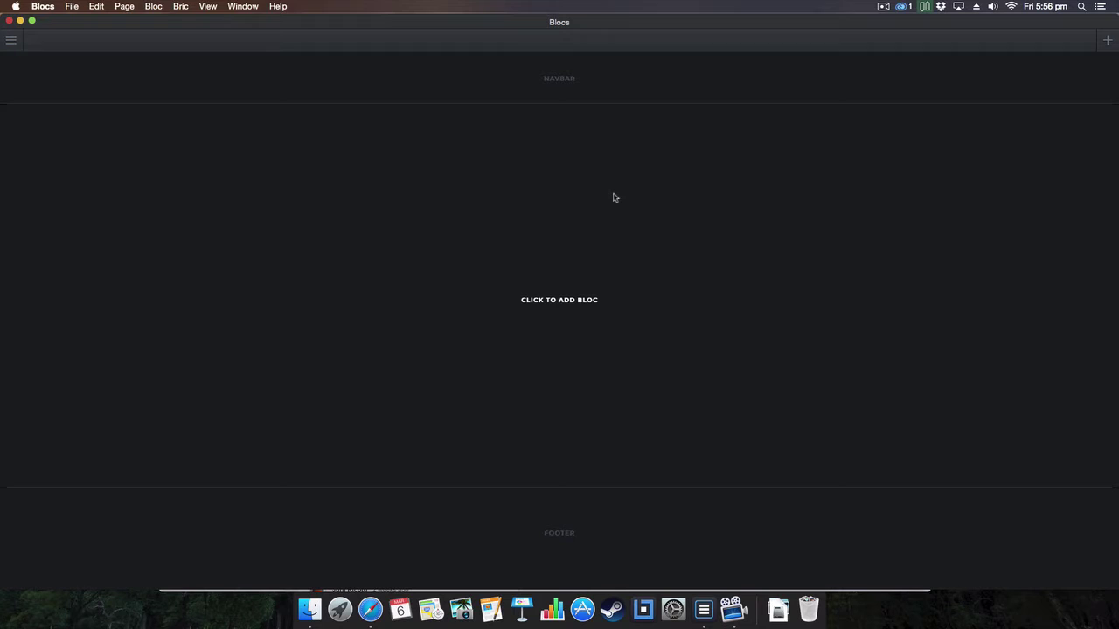
- Add a single-column bloc to the page
click(612, 195)
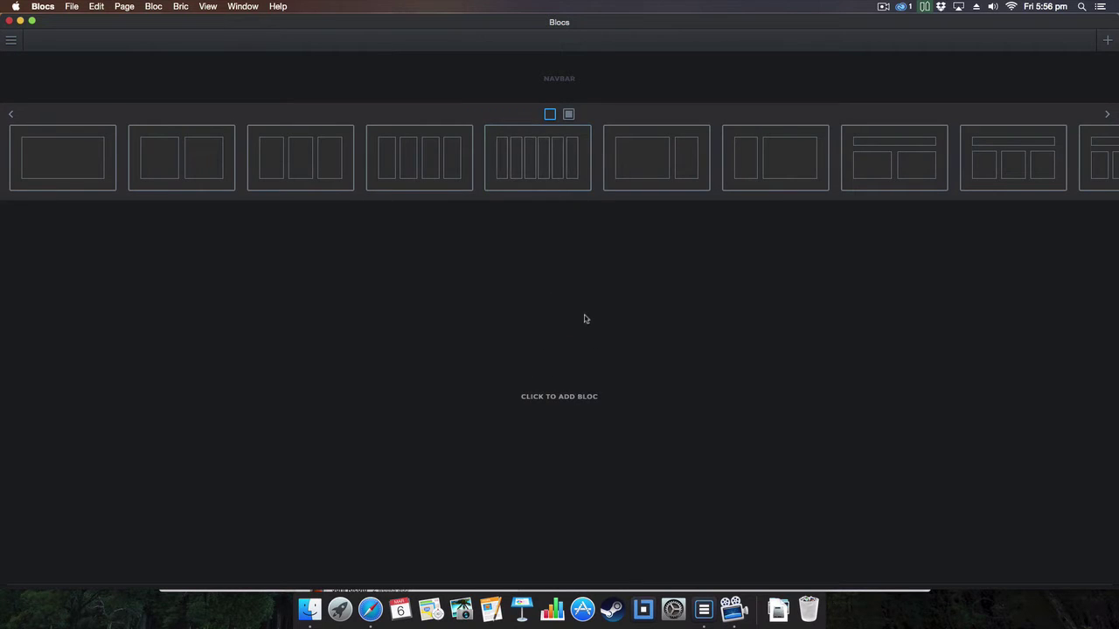
click(585, 319)
click(554, 152)
click(50, 161)
click(280, 315)
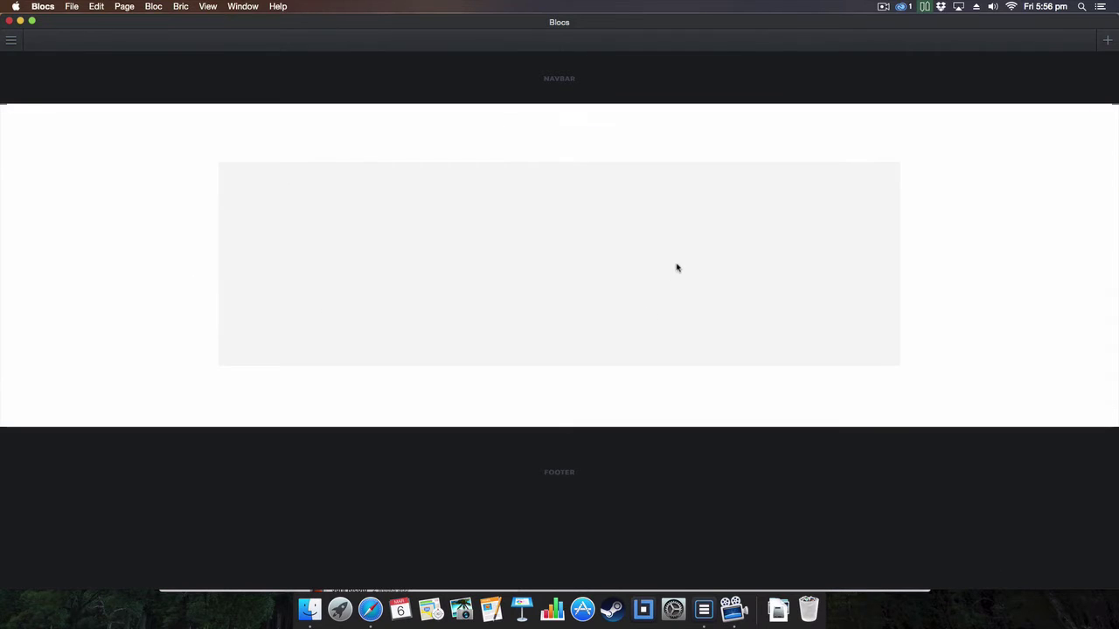
- Drop an IFRAME bric from Misc into the bloc and show its URL setting
click(677, 268)
click(629, 573)
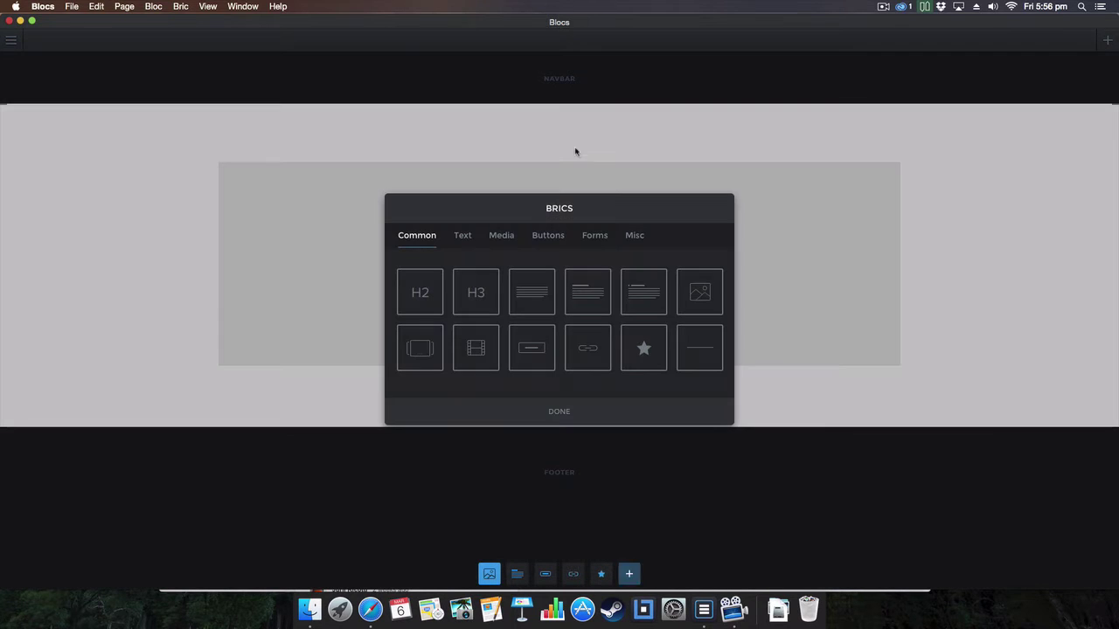
click(634, 234)
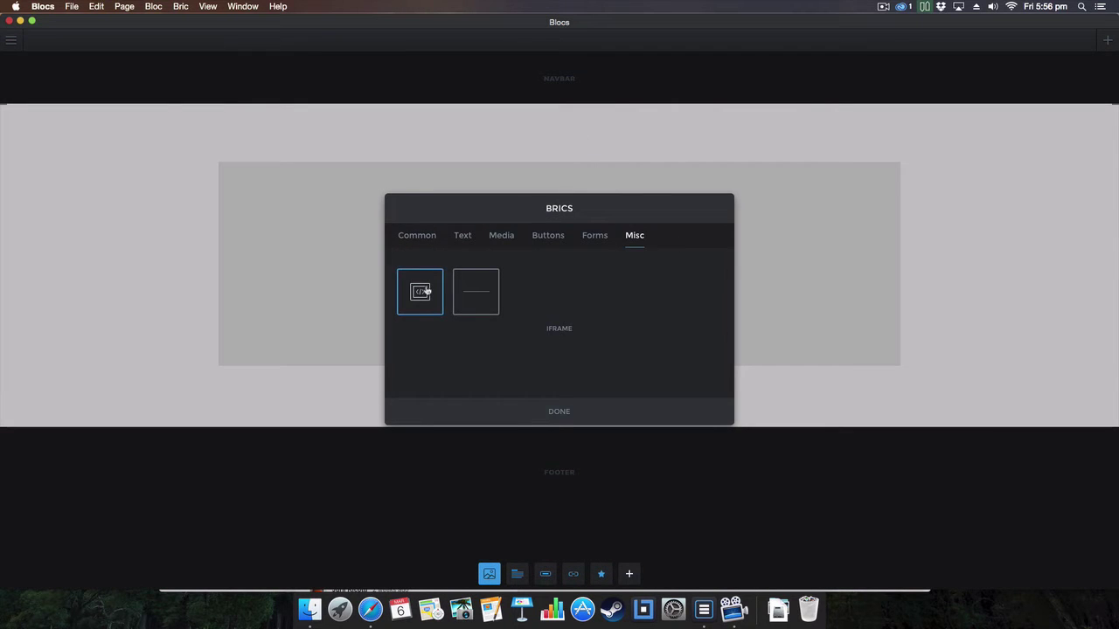
drag(426, 292, 514, 277)
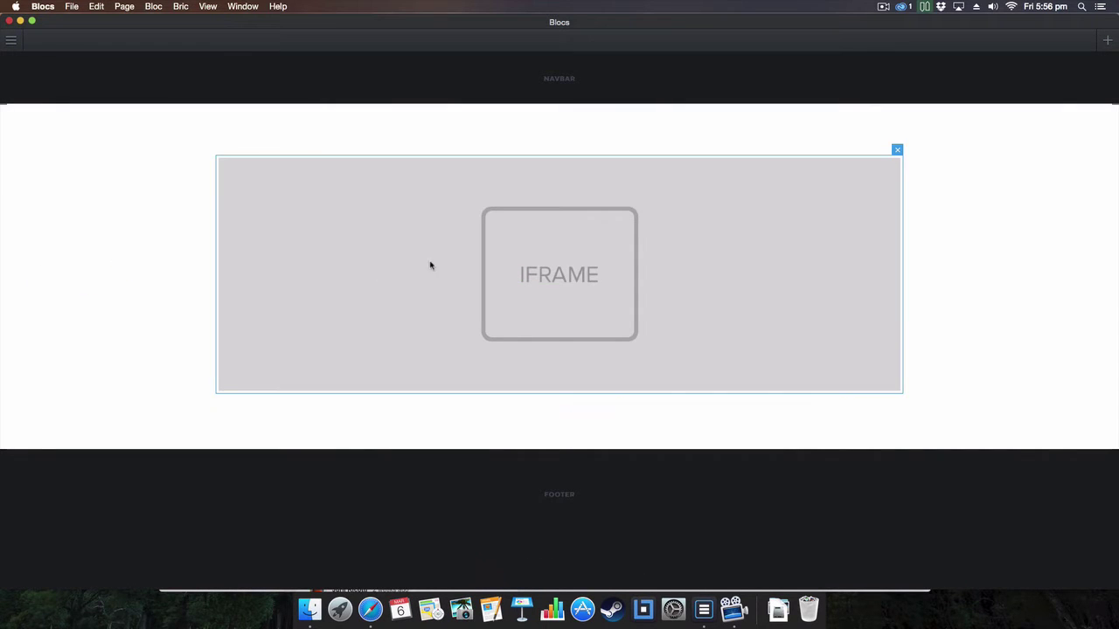
click(12, 41)
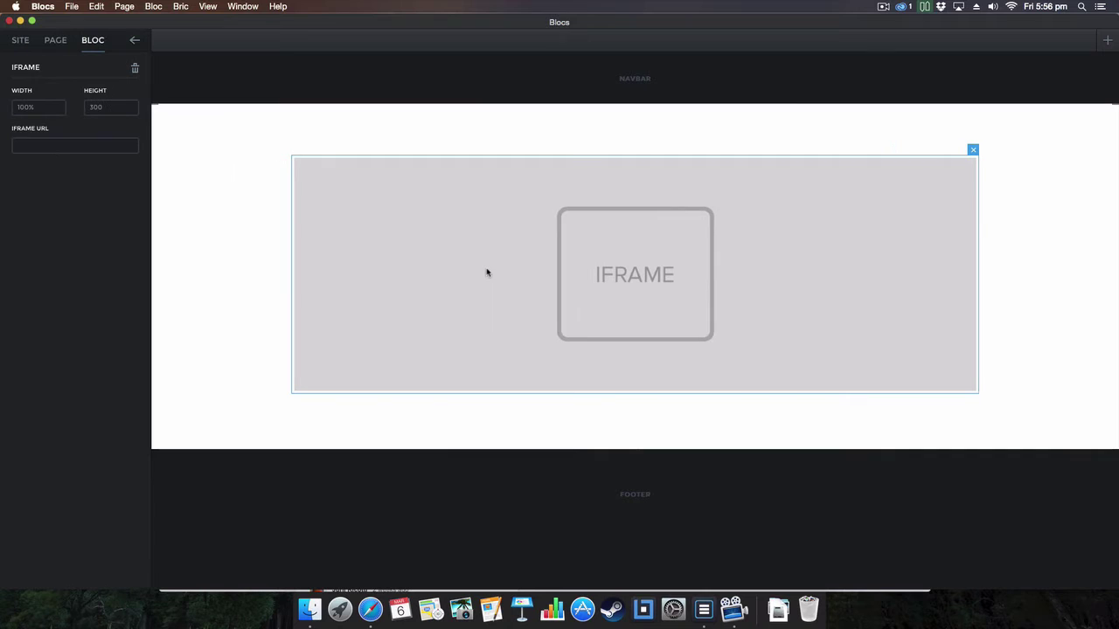
click(75, 145)
click(371, 612)
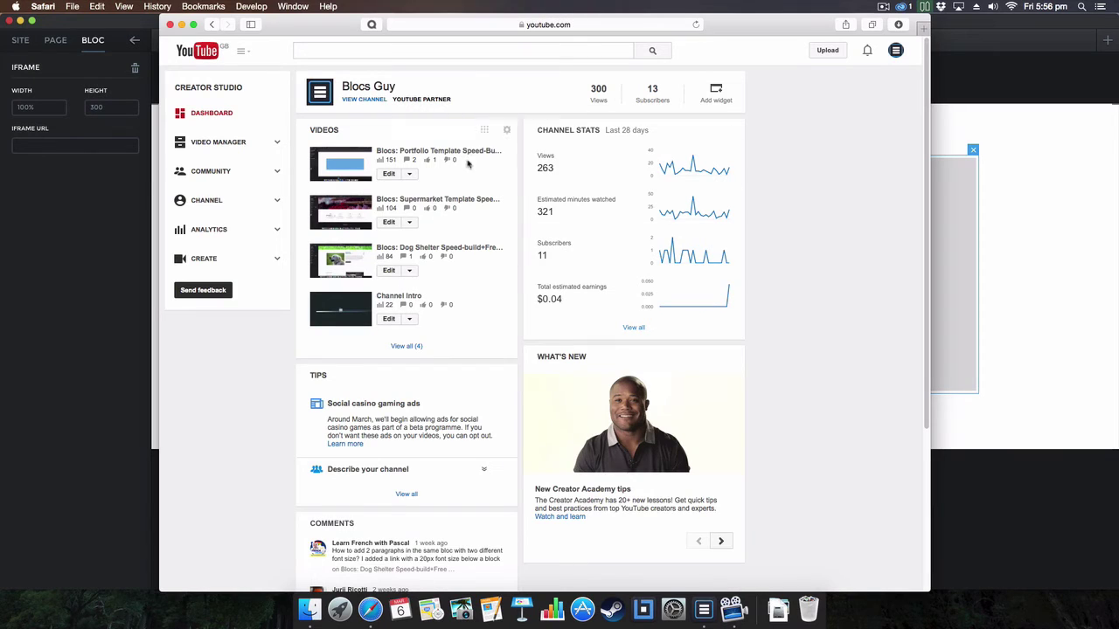
- Open the 'Blocs: Portfolio Template Speed-Build+Free Download' watch page from Creator Studio
click(409, 173)
click(426, 195)
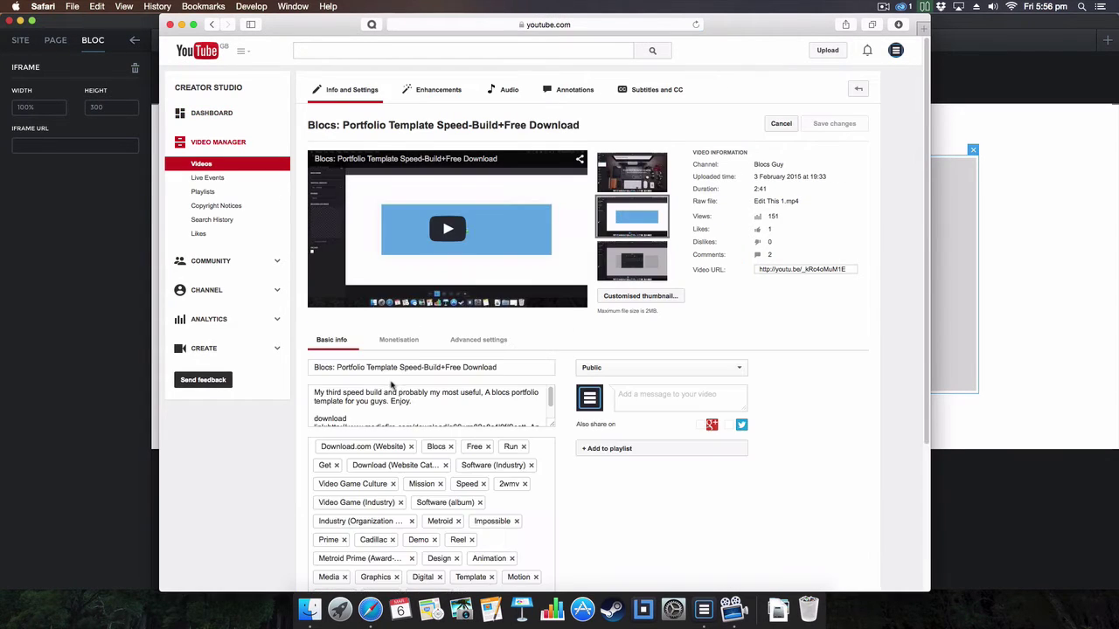
scroll(444, 362, down, 5)
scroll(446, 376, up, 5)
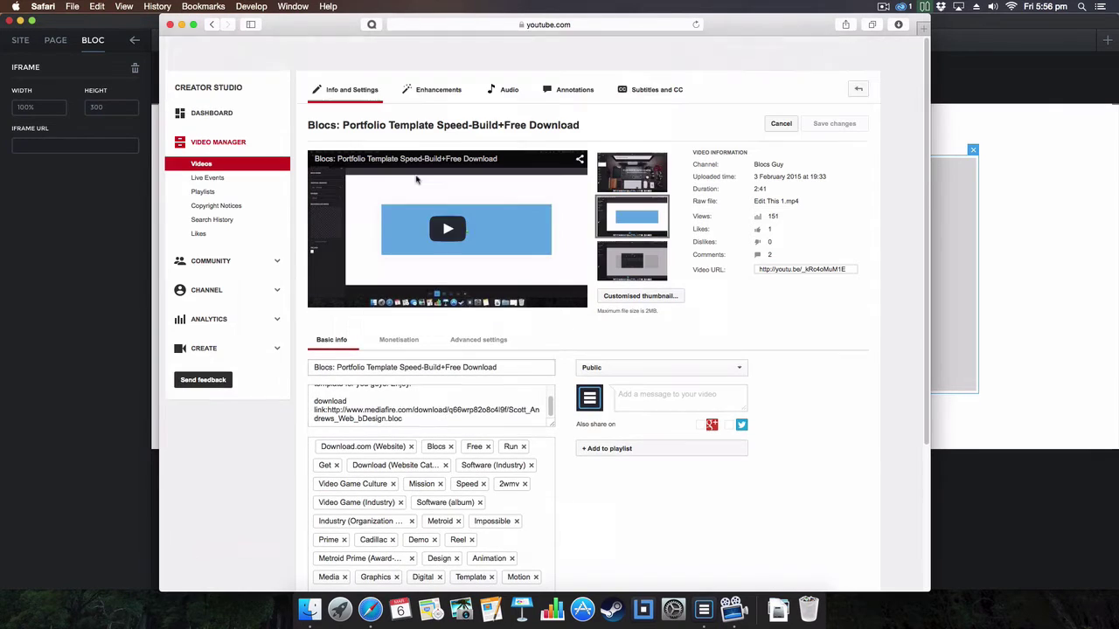
click(458, 126)
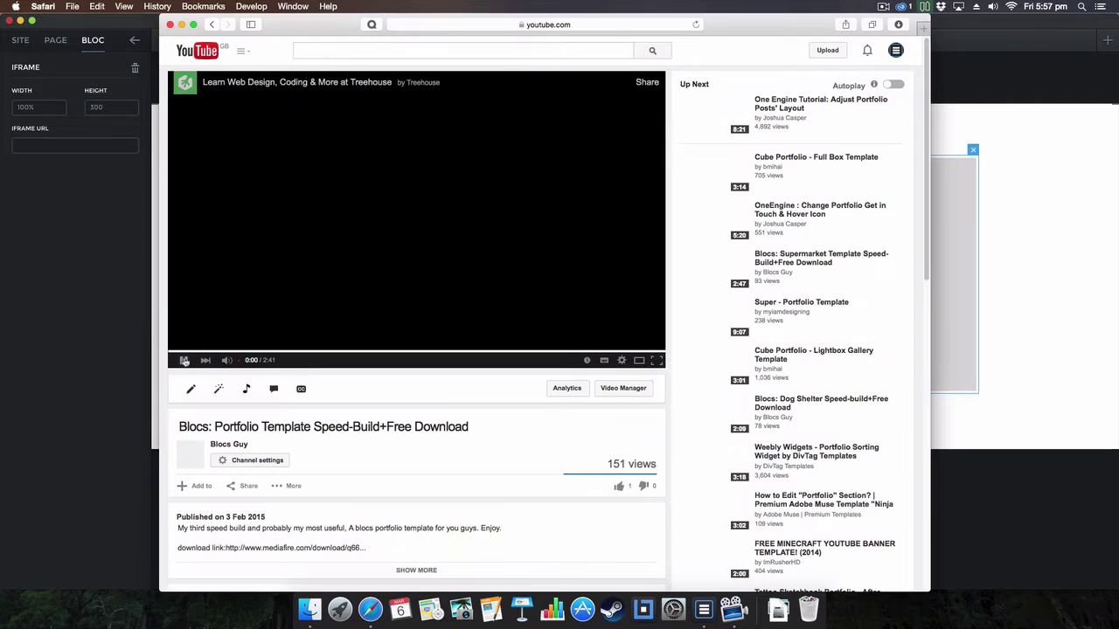
scroll(415, 449, down, 5)
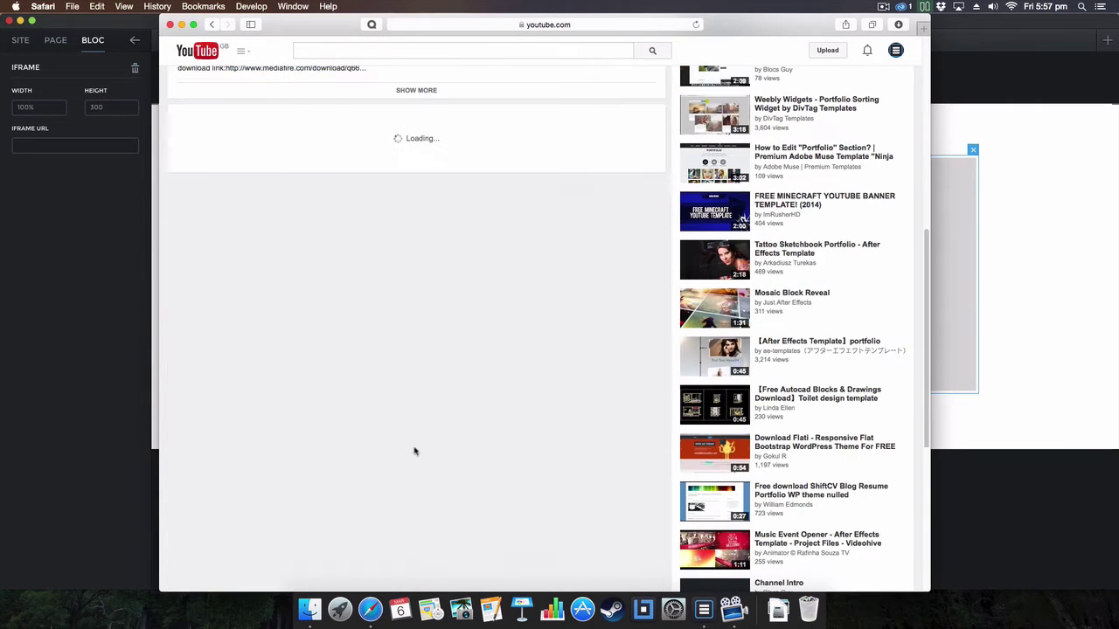
scroll(373, 149, up, 3)
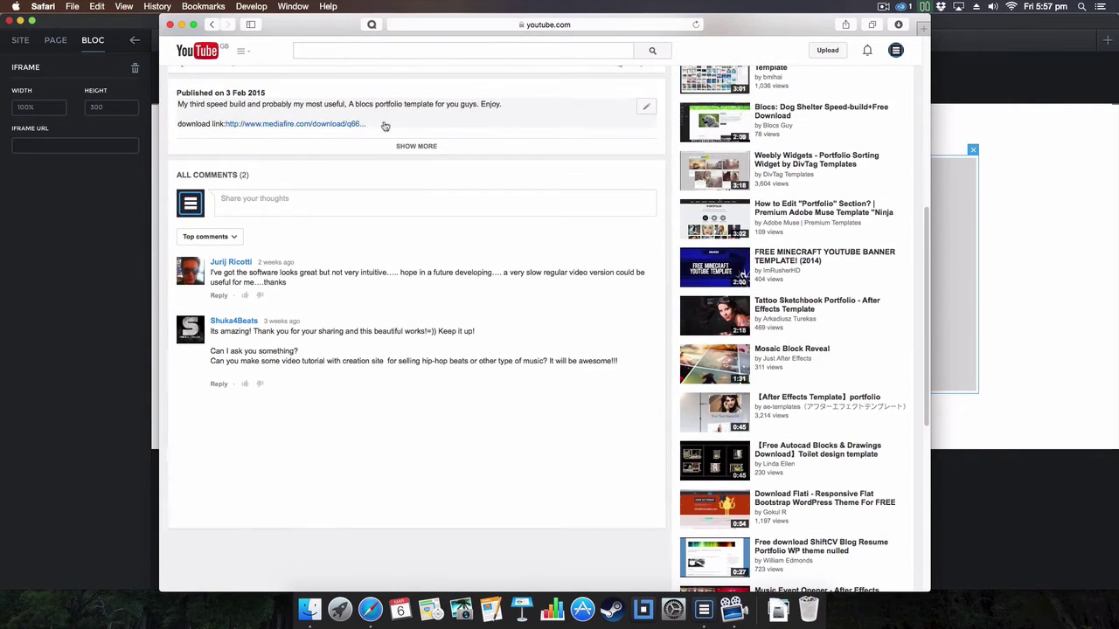
click(244, 147)
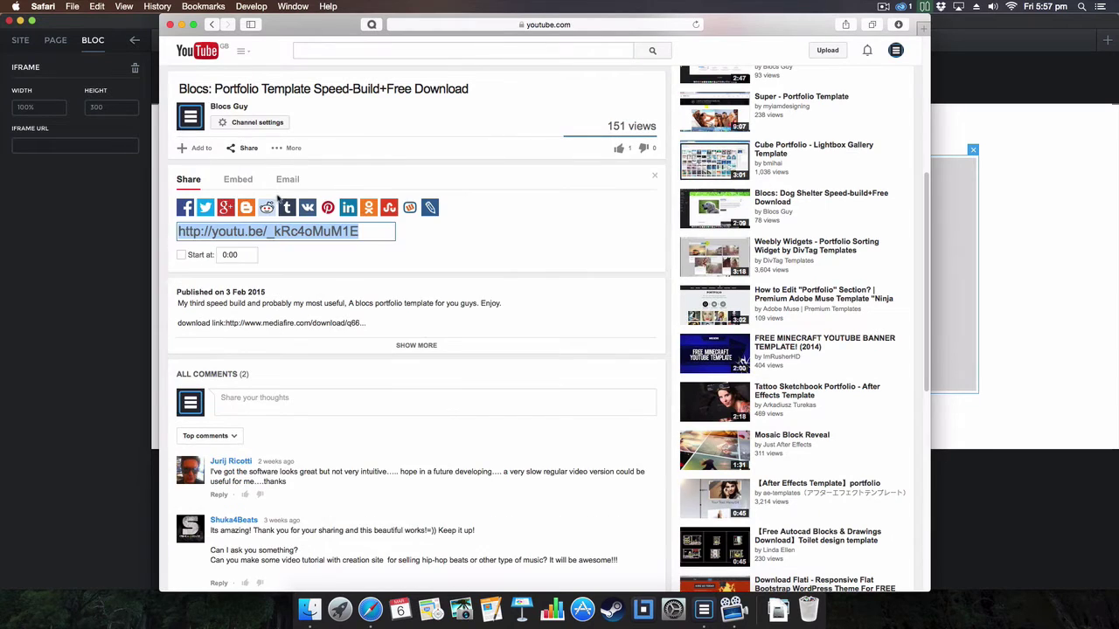
click(251, 186)
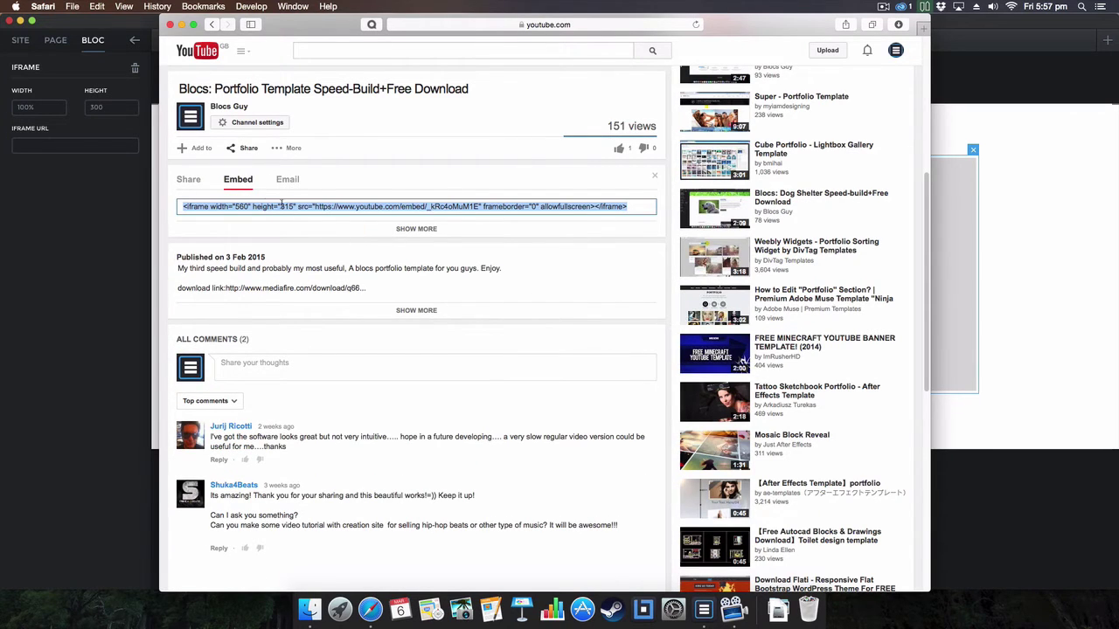
click(186, 206)
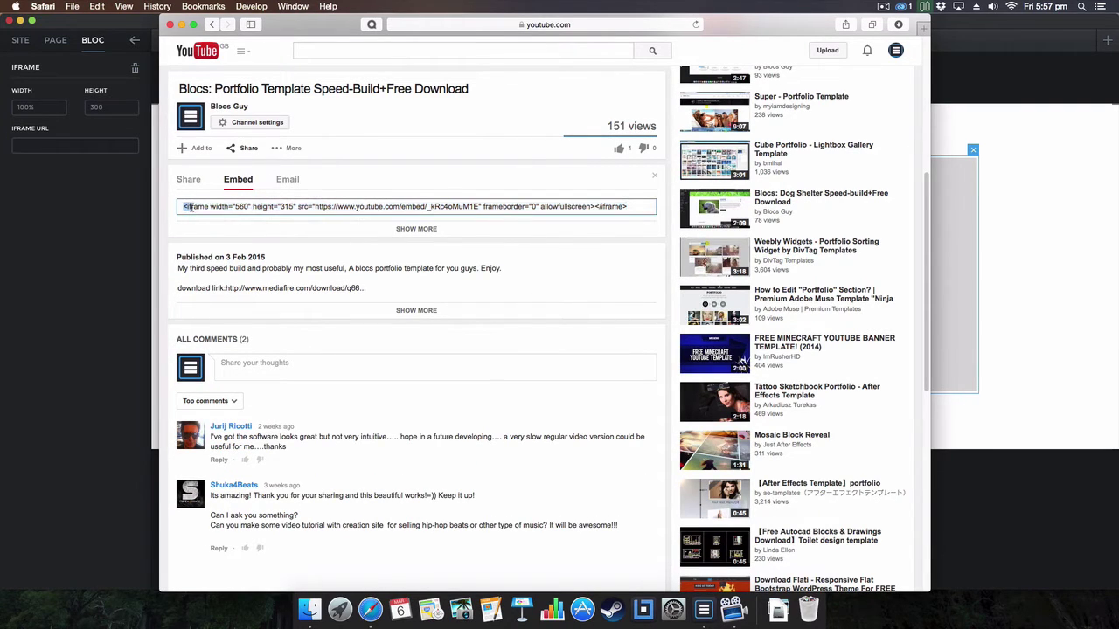
shift+click(625, 206)
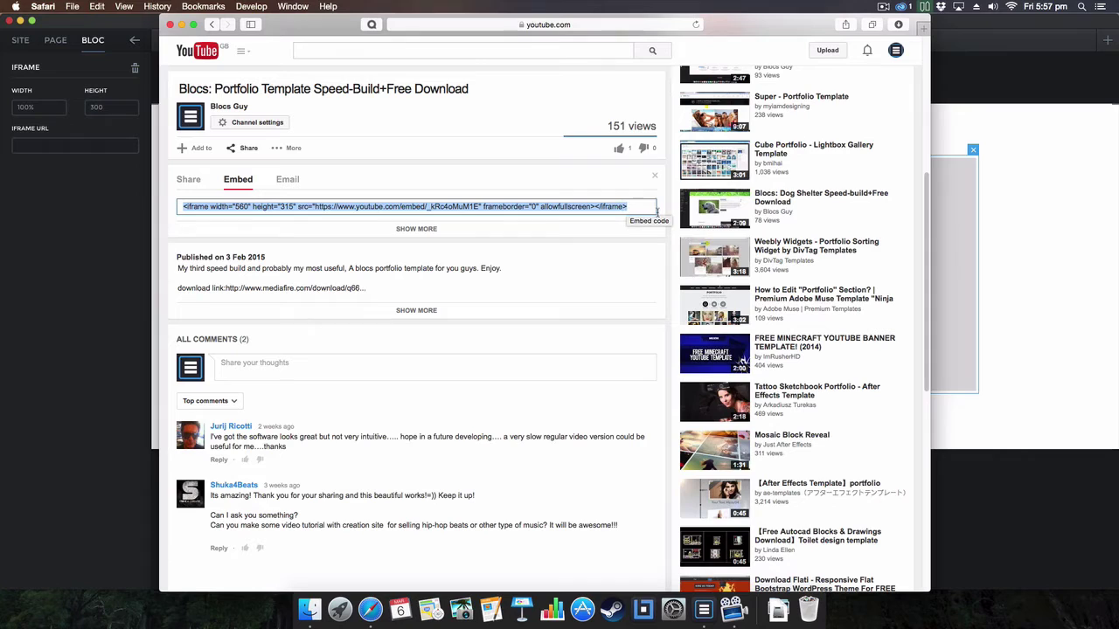
click(551, 217)
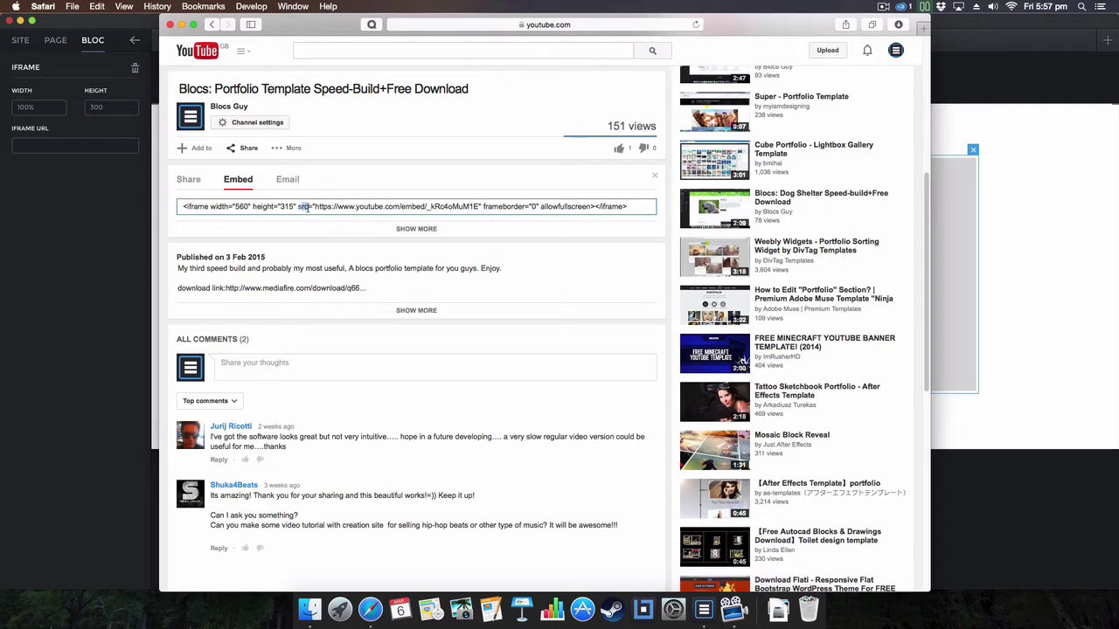
drag(320, 207, 481, 204)
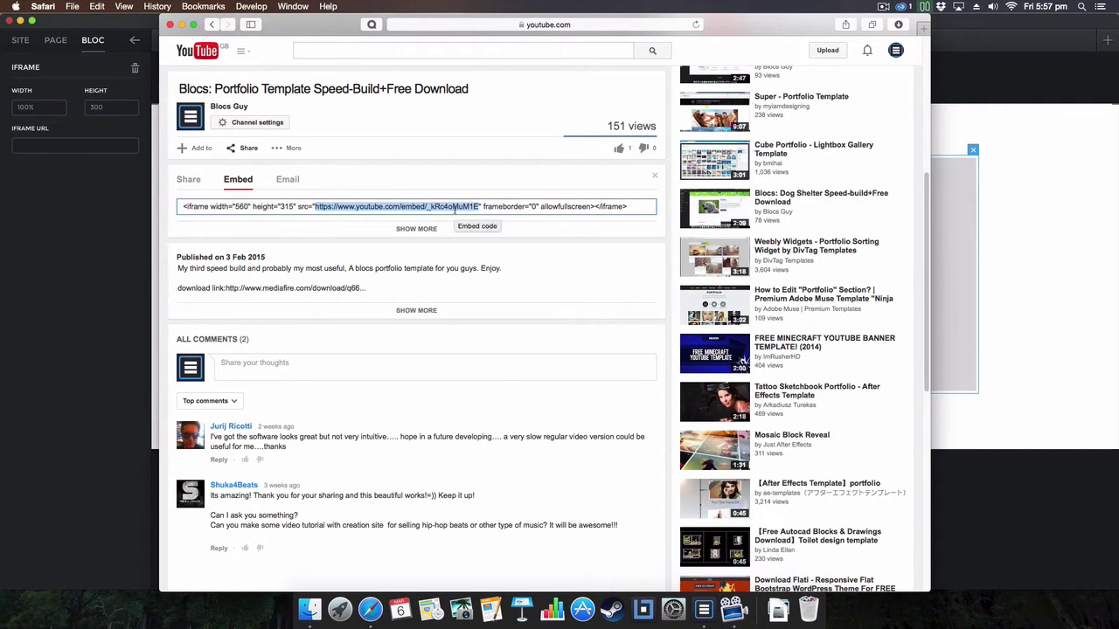
right_click(479, 206)
click(476, 249)
- Paste the YouTube embed URL into the iframe bric's URL setting
click(135, 218)
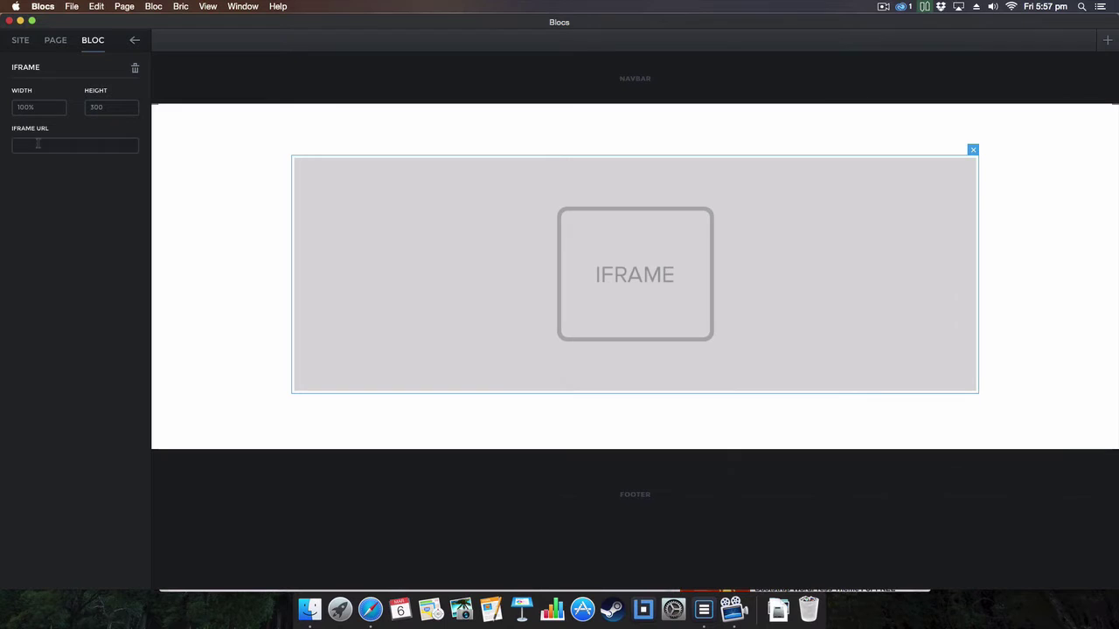
click(38, 143)
key(super+v)
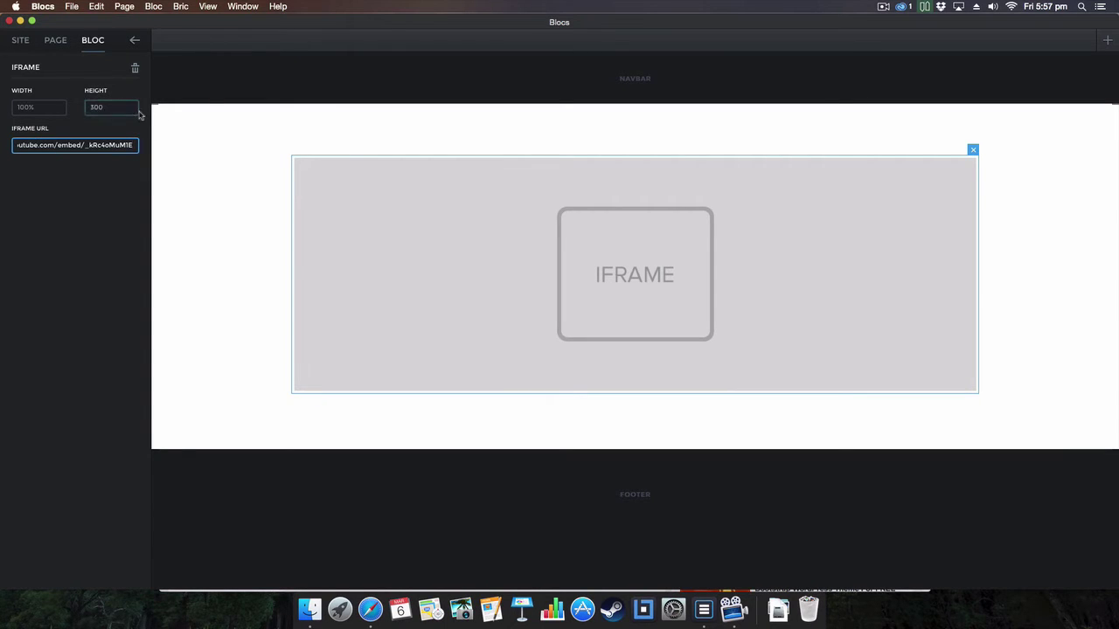
click(262, 219)
click(387, 252)
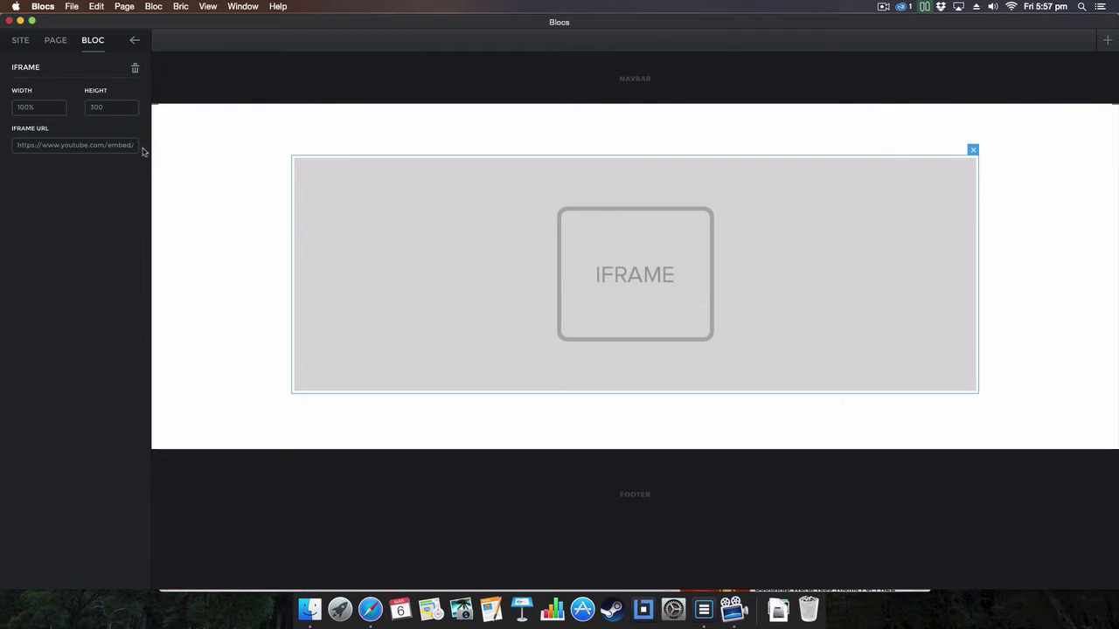
click(233, 162)
click(626, 369)
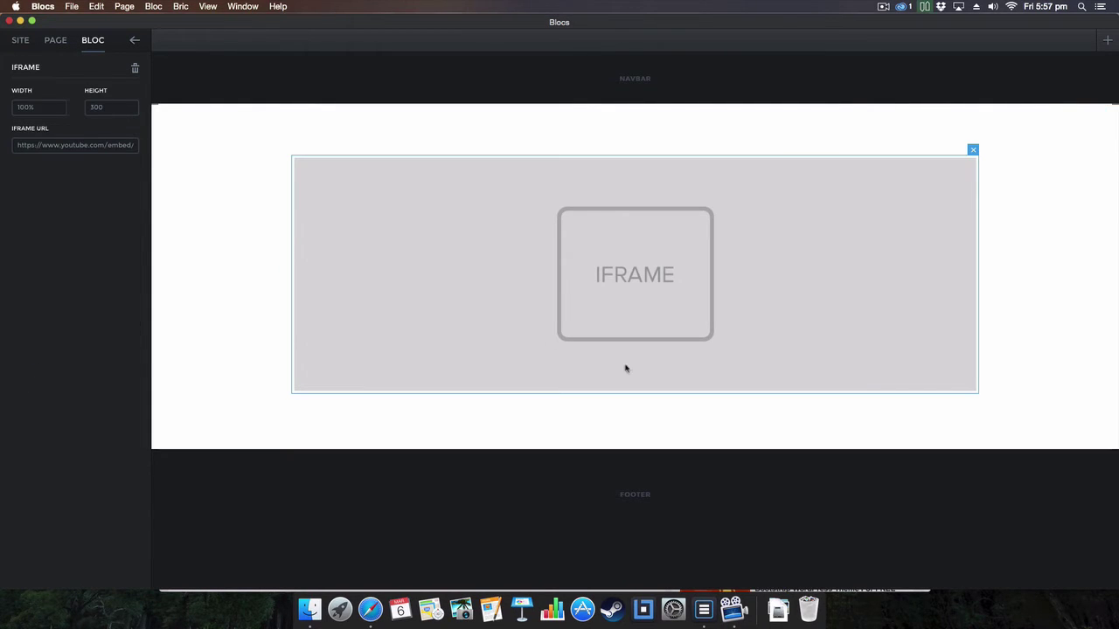
click(257, 250)
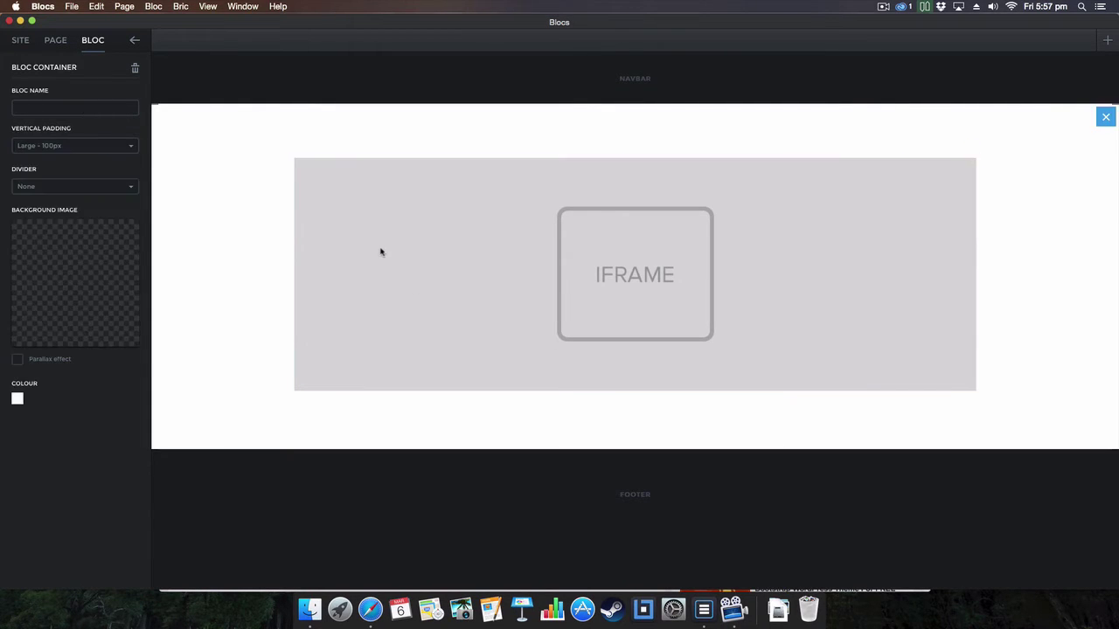
- Export the project as New site on the Desktop
click(72, 6)
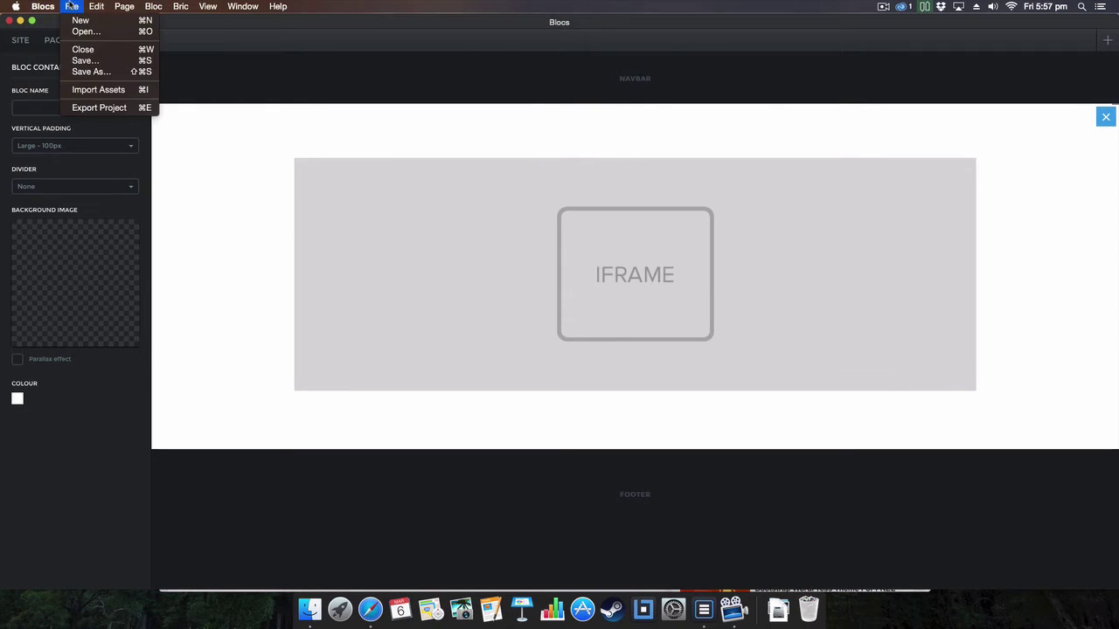
click(99, 108)
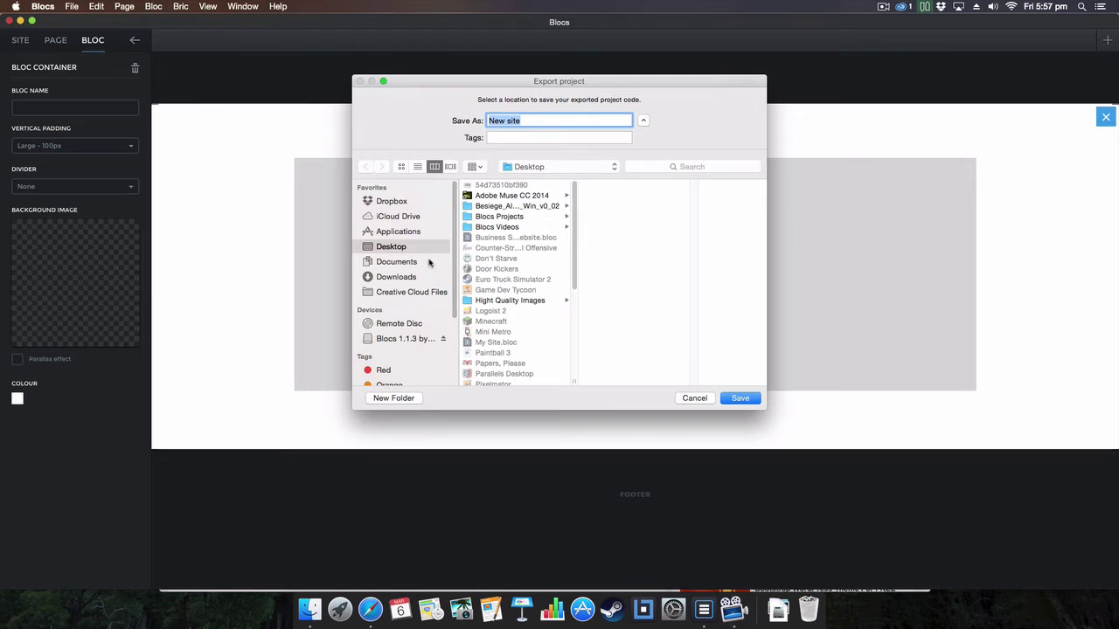
click(745, 401)
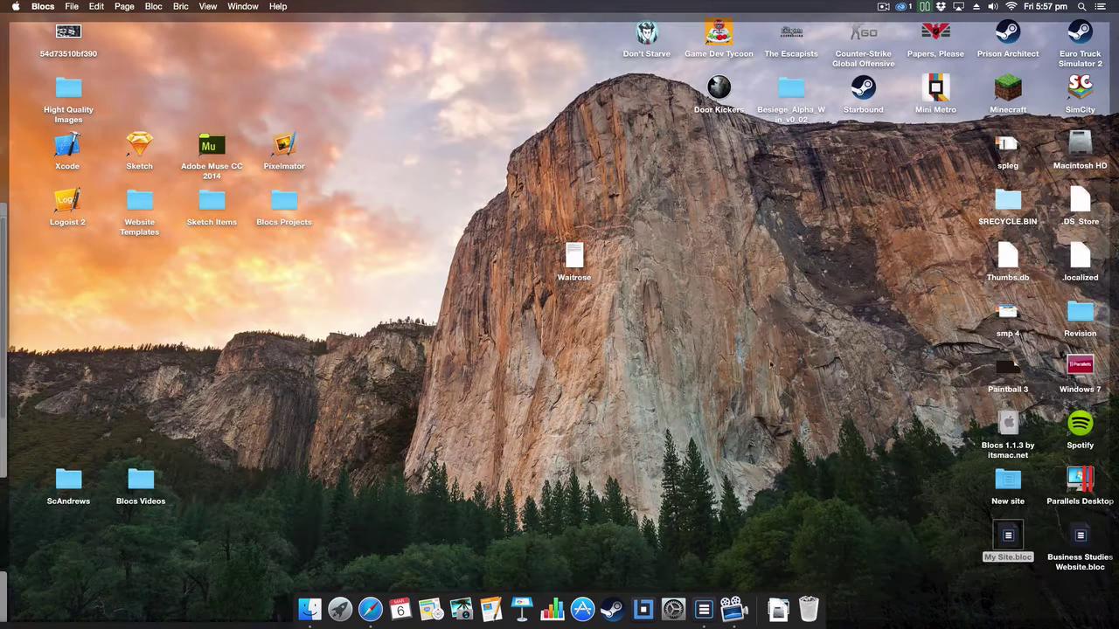
- Open the exported index.html in Safari and play the video, pausing at 0:10
double_click(1005, 480)
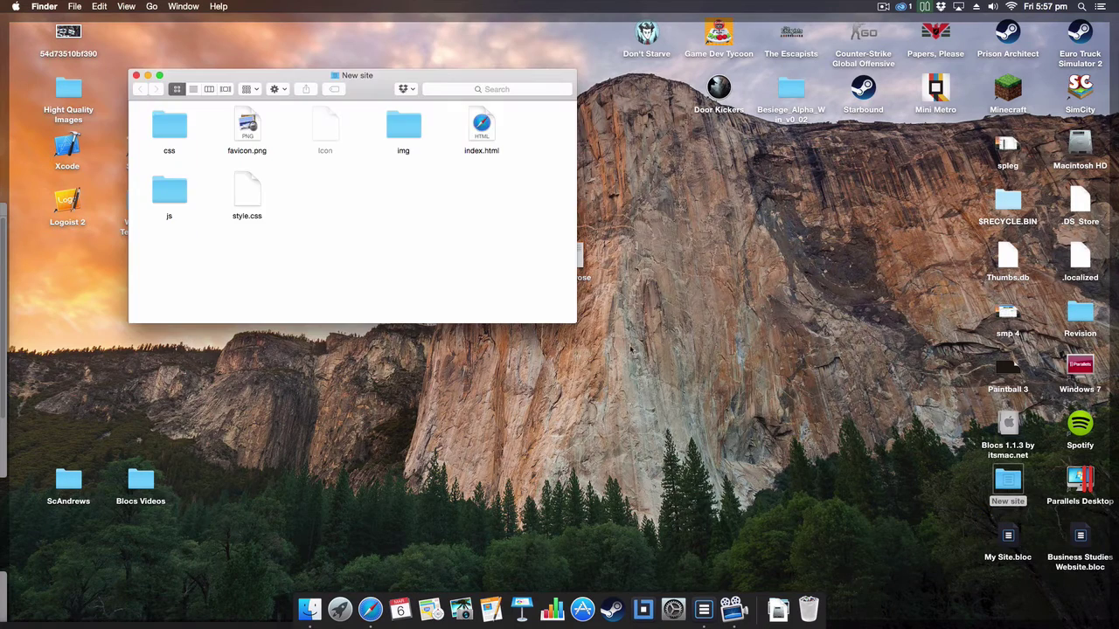
double_click(487, 138)
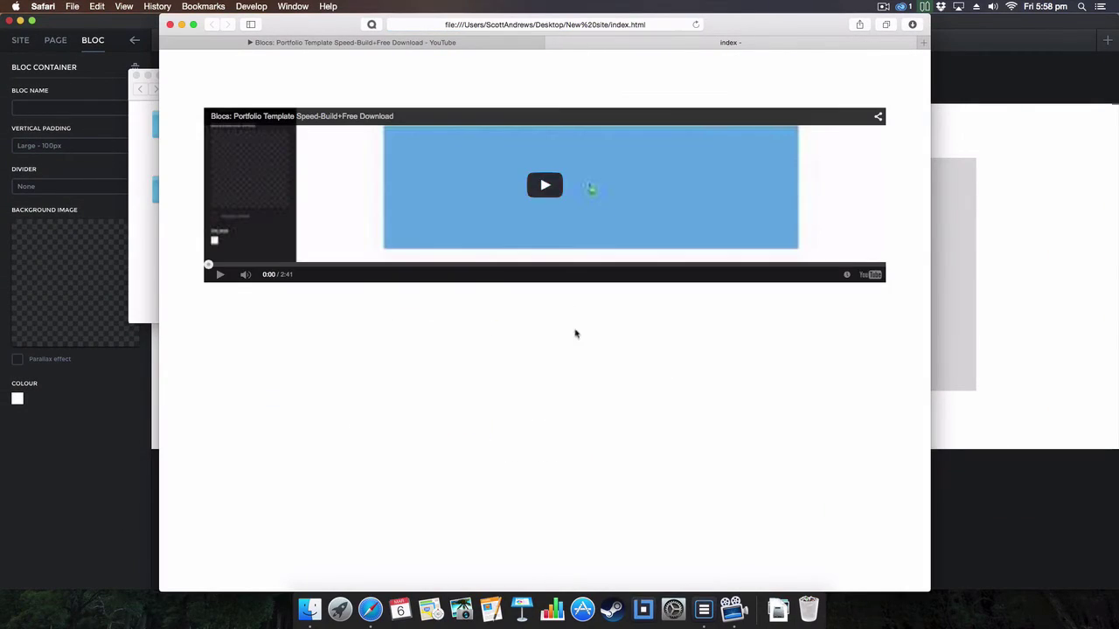
click(536, 187)
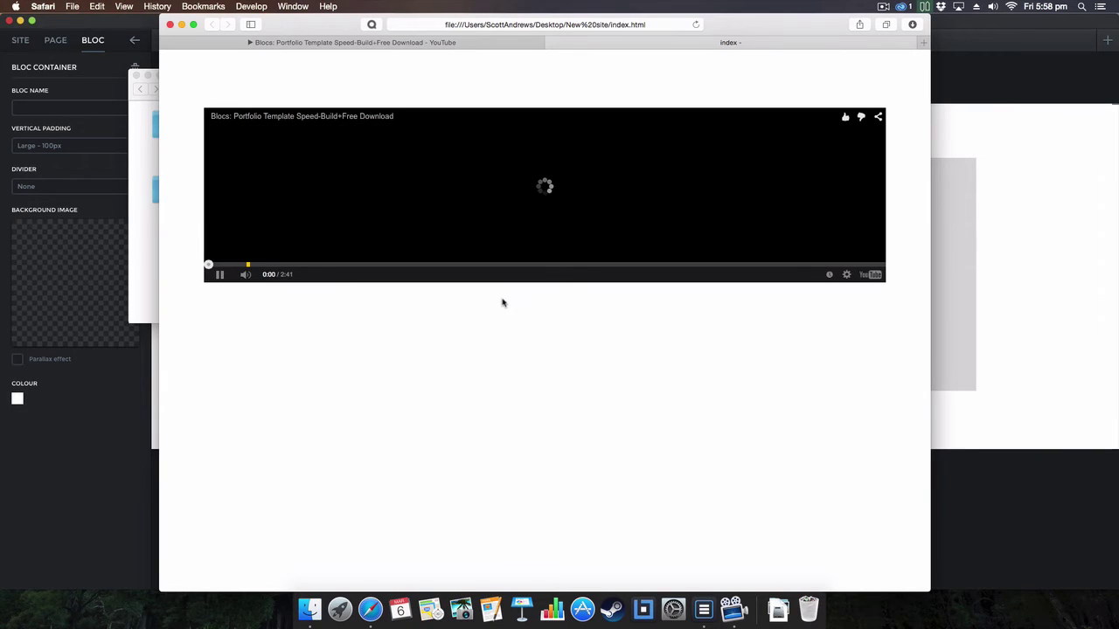
click(243, 264)
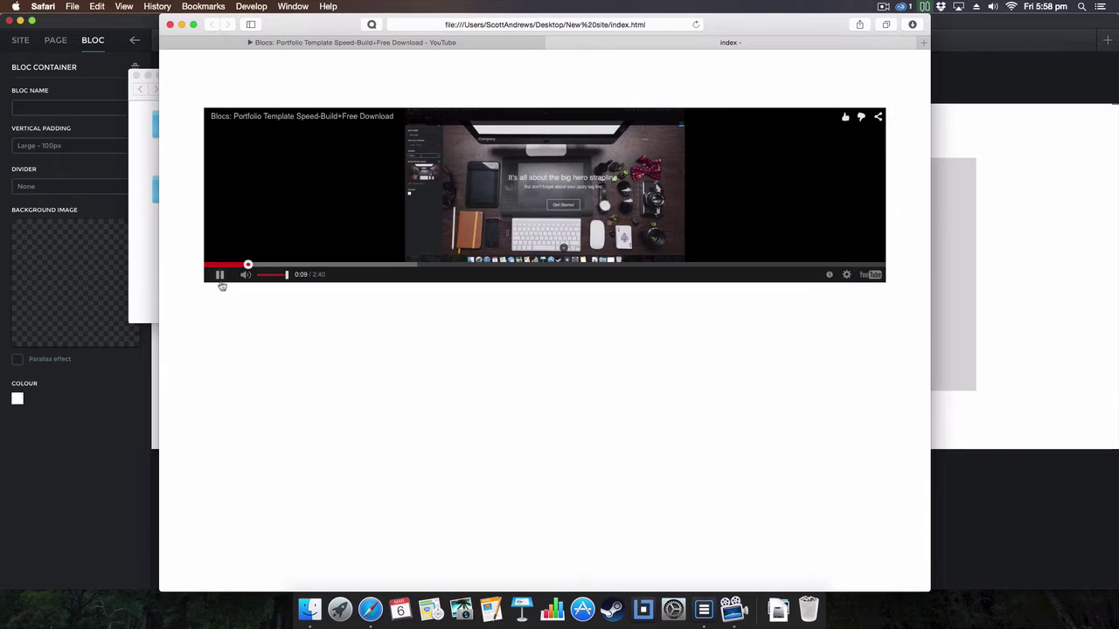
click(222, 278)
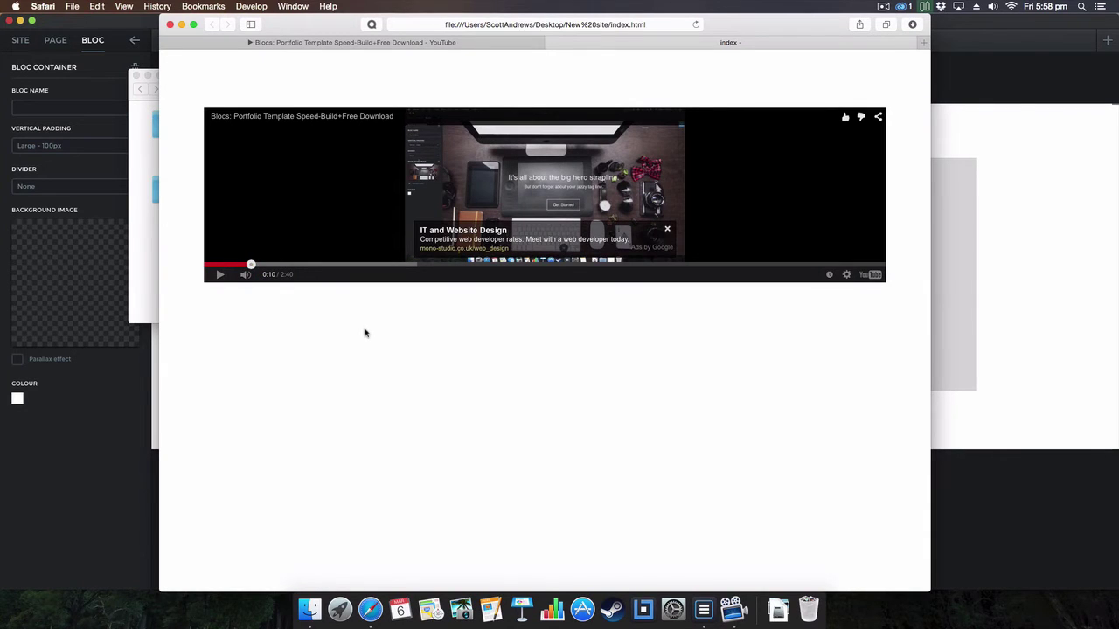
- Search Google for 'google maps' from Safari's address bar
click(598, 30)
key(BackSpace)
text(goo)
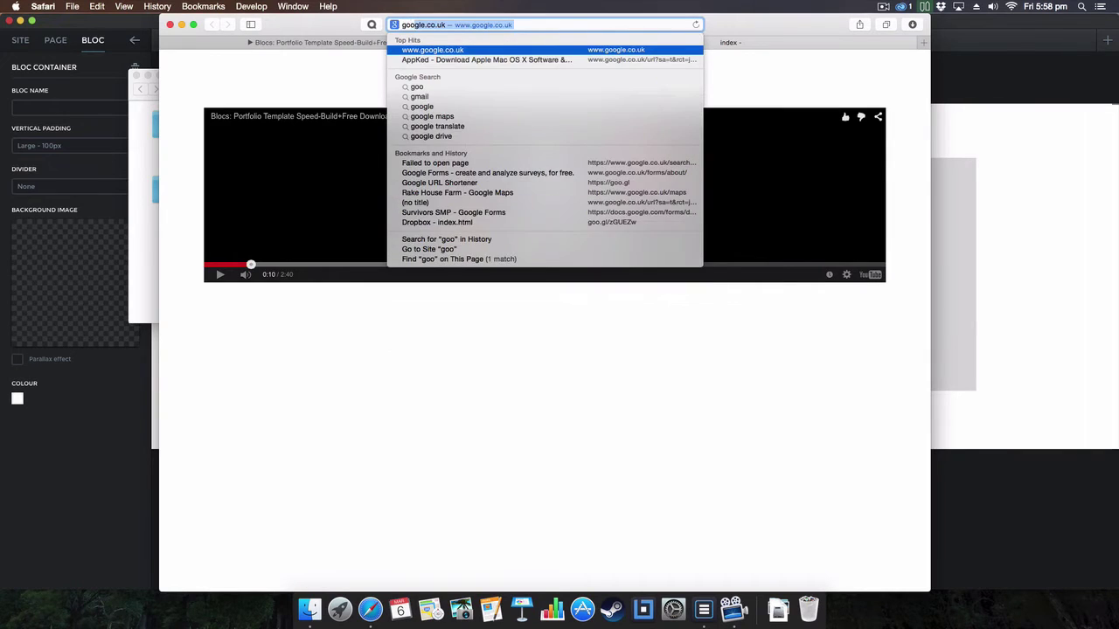
text(gle maps)
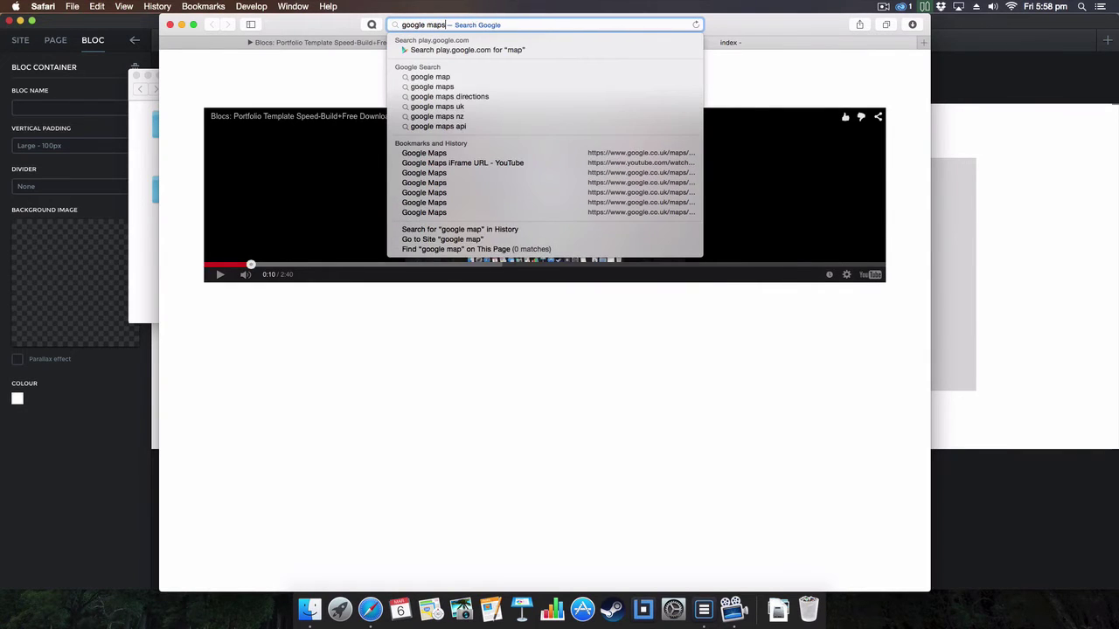
key(Return)
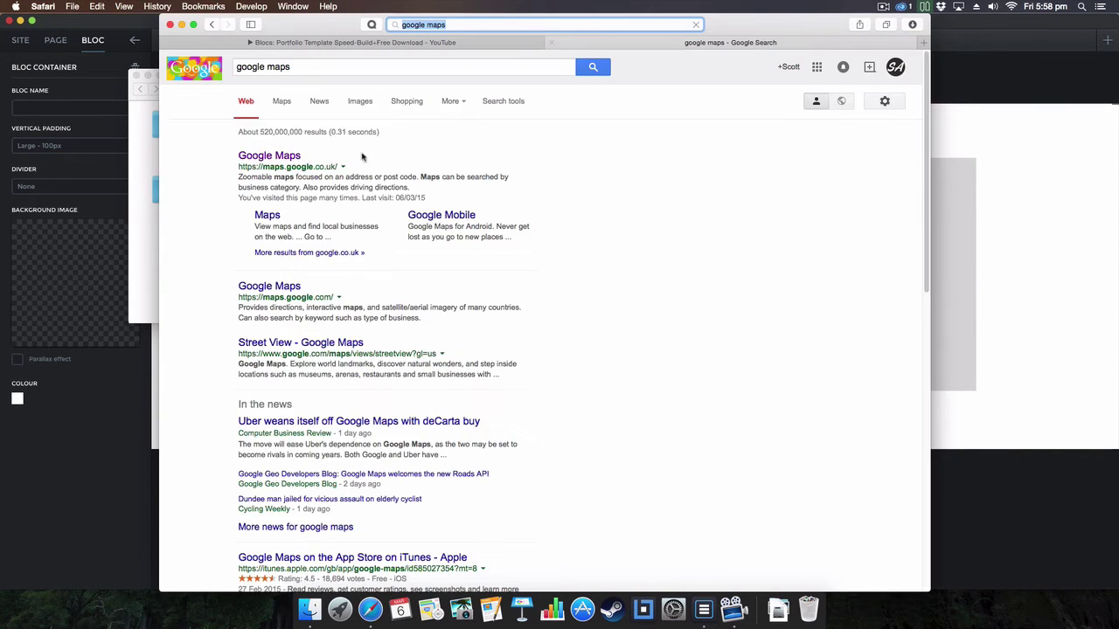
- Open Google Maps and zoom in on Loyalty St and Audley Rd in Chippenham
click(286, 163)
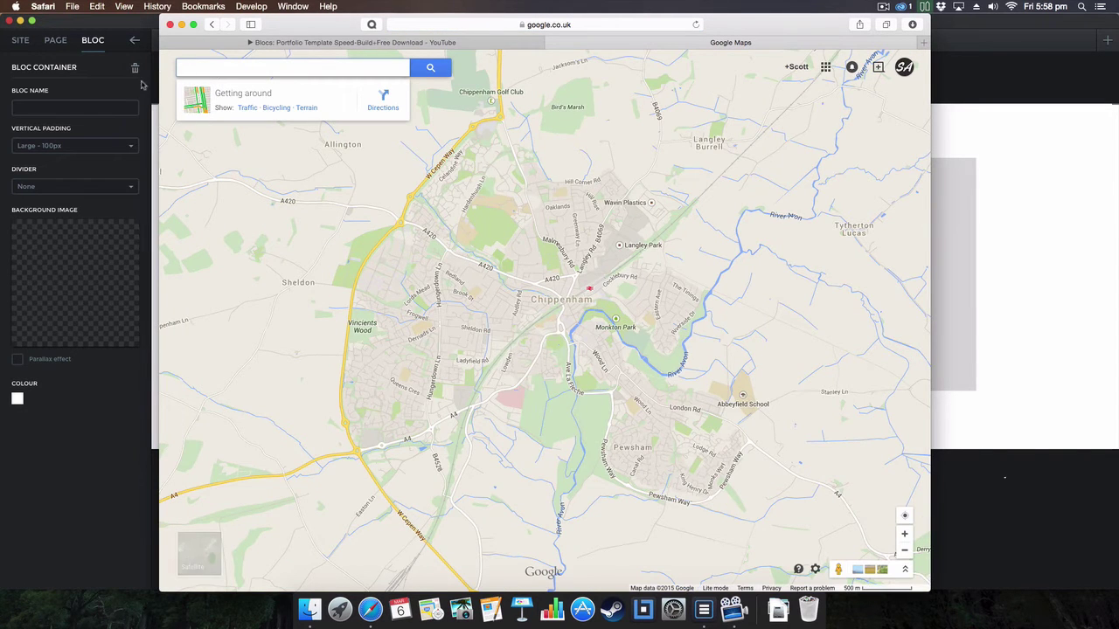
scroll(636, 299, up, 5)
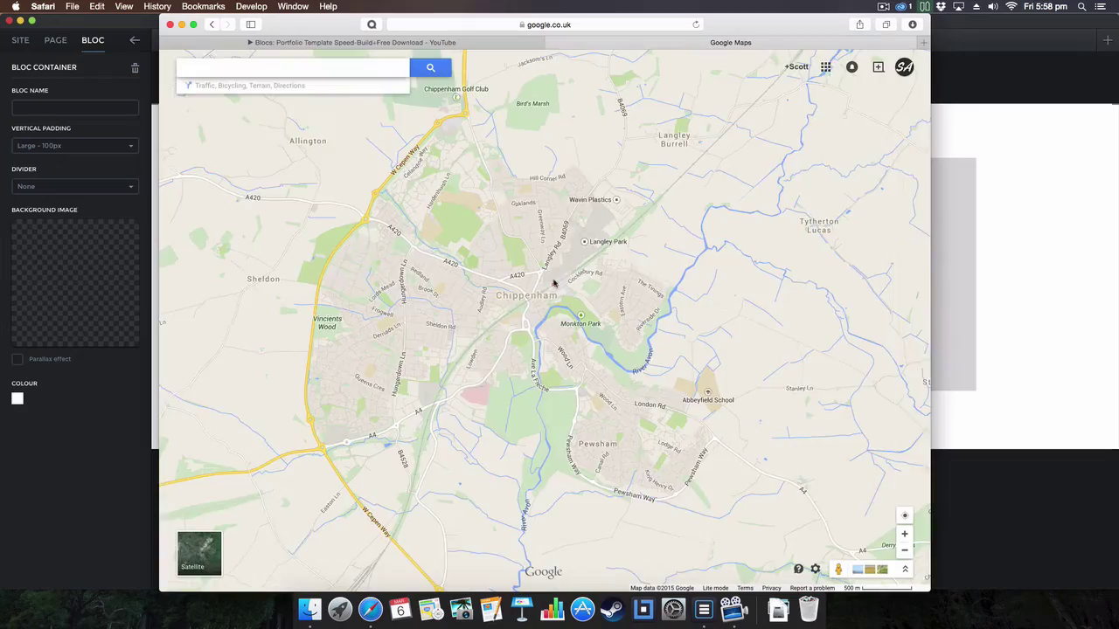
scroll(566, 284, up, 5)
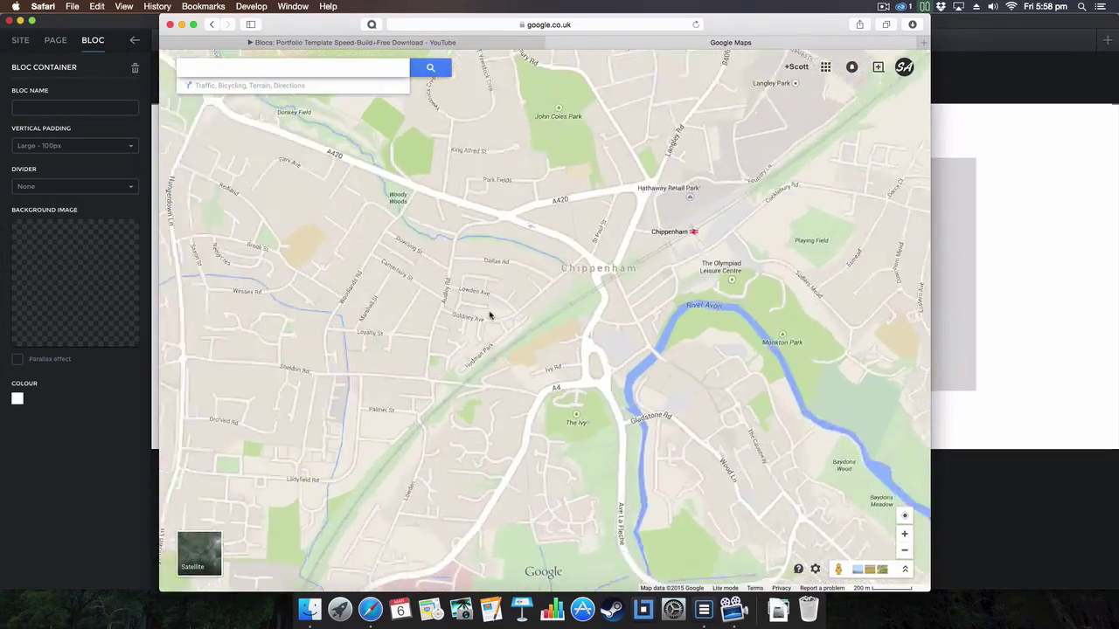
scroll(595, 251, up, 5)
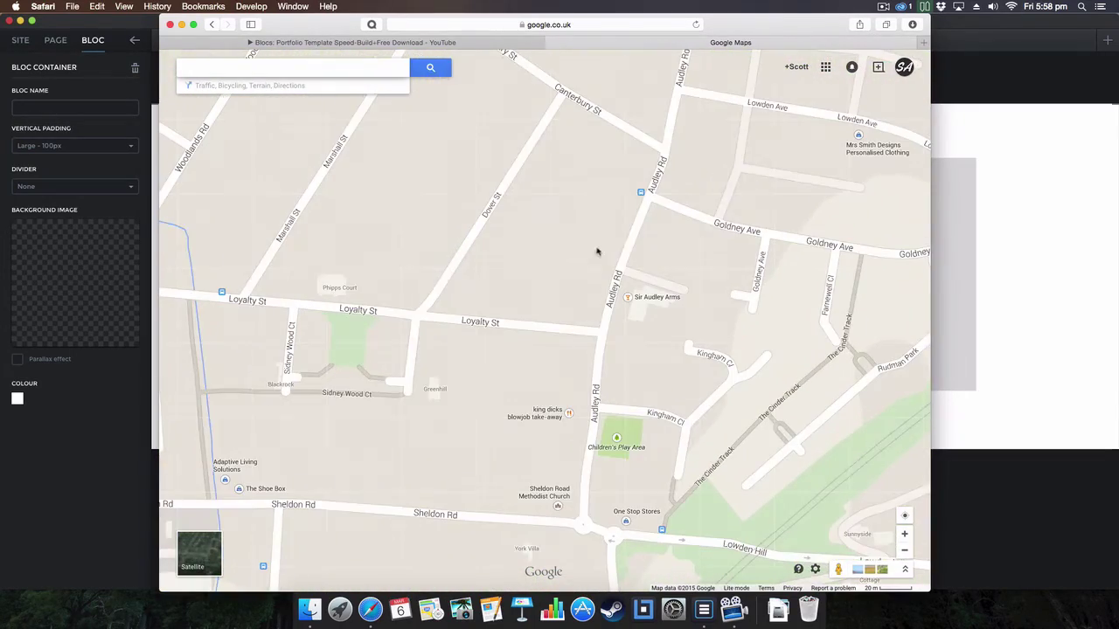
- Copy the map's iframe code from the Embed map tab of Share or embed map
click(814, 569)
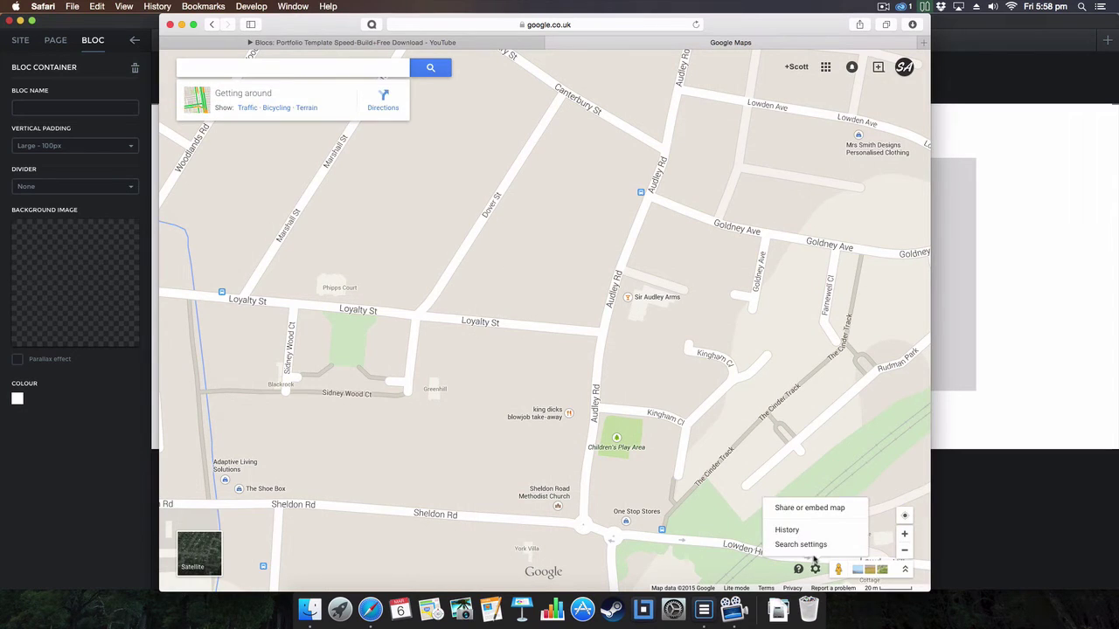
click(810, 509)
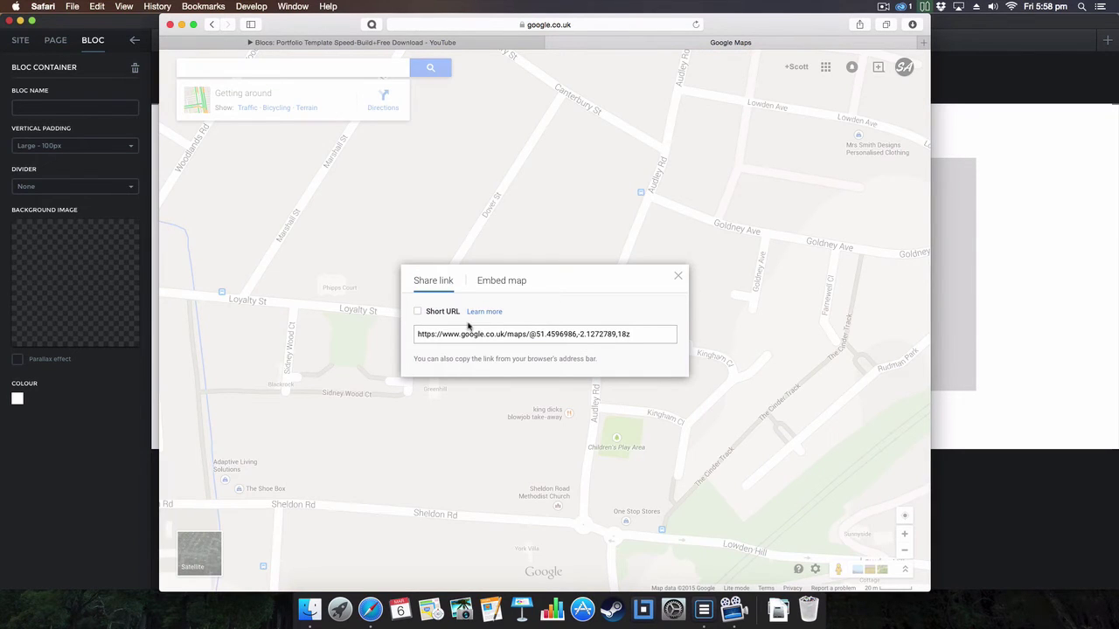
click(486, 281)
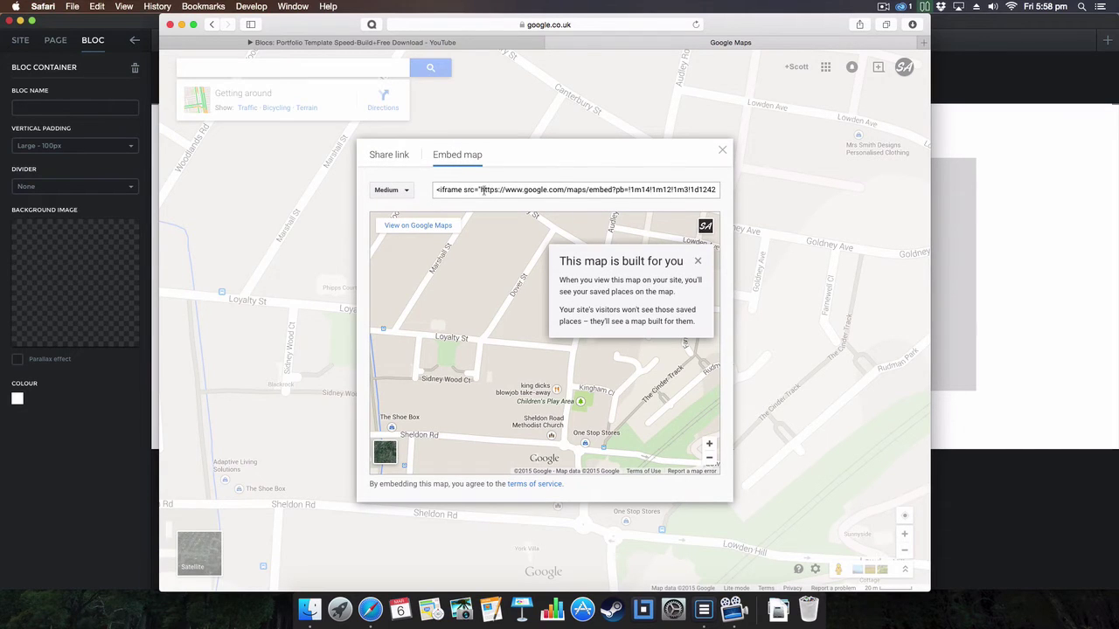
mouse_move(483, 191)
mouse_down()
mouse_move(759, 192)
mouse_move(408, 189)
mouse_move(480, 190)
mouse_up()
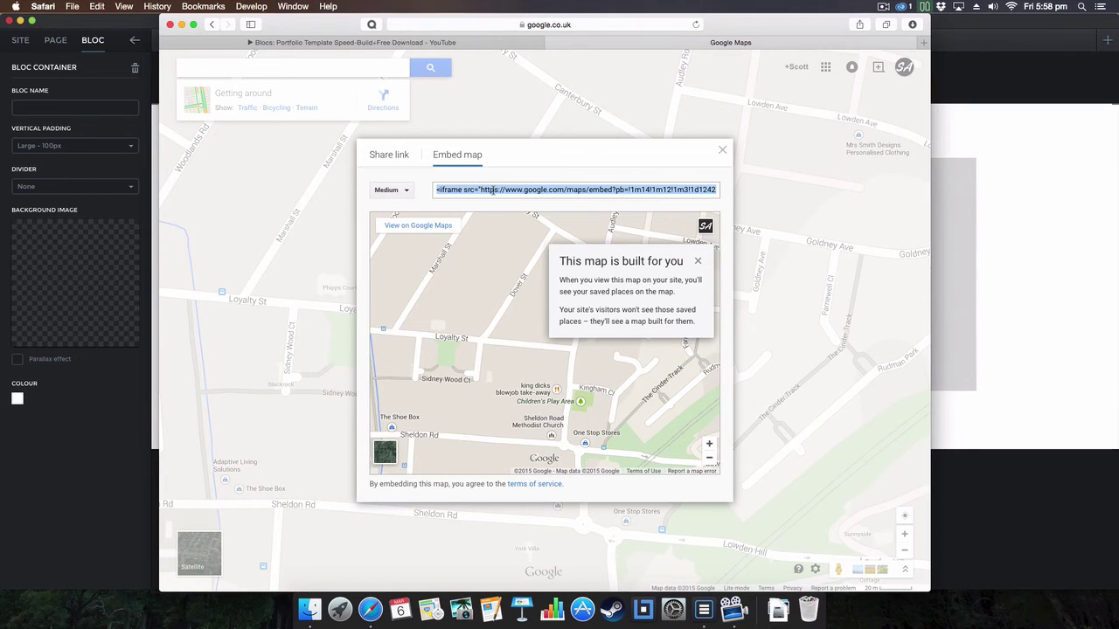
right_click(536, 194)
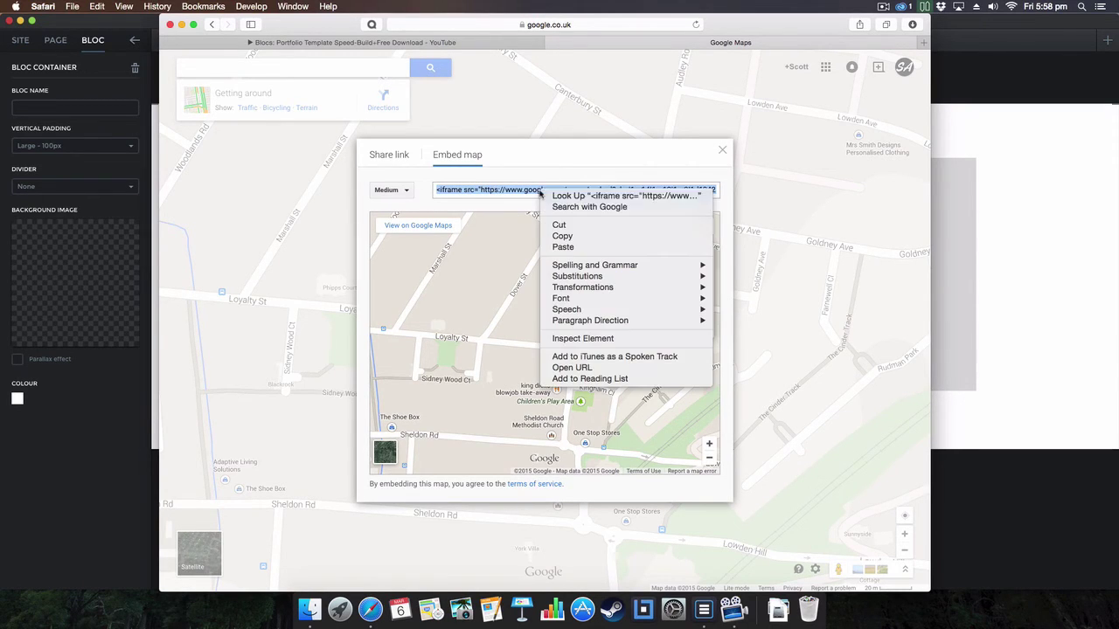
click(559, 237)
click(96, 160)
- Replace the iframe URL with the Google Maps embed code, deleting the leading <iframe src=" text
click(547, 277)
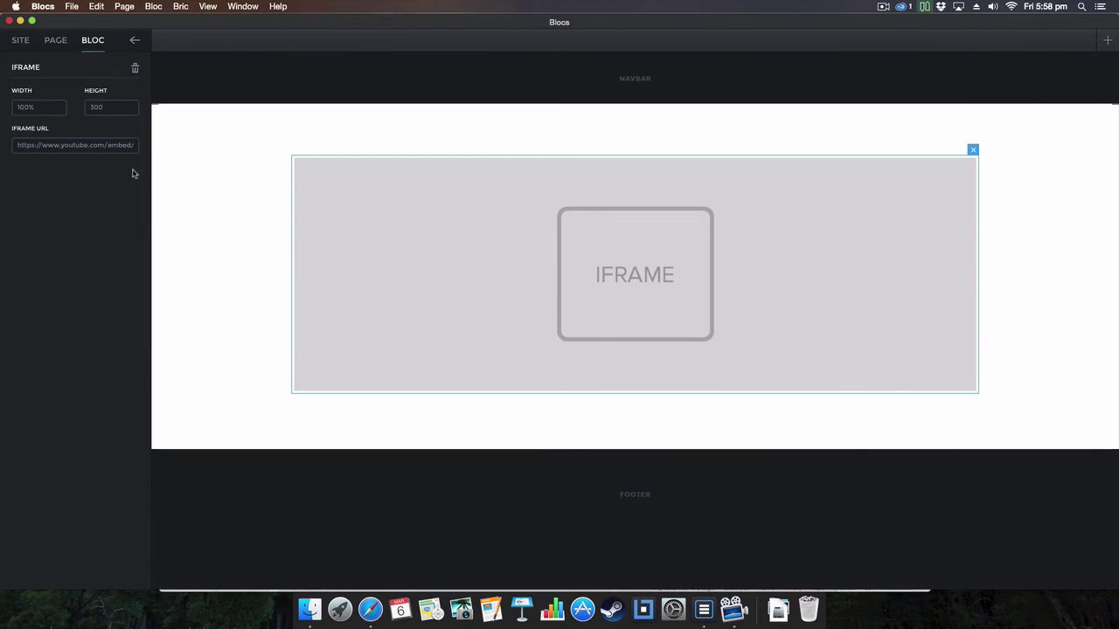
click(133, 147)
key(super+a)
key(BackSpace)
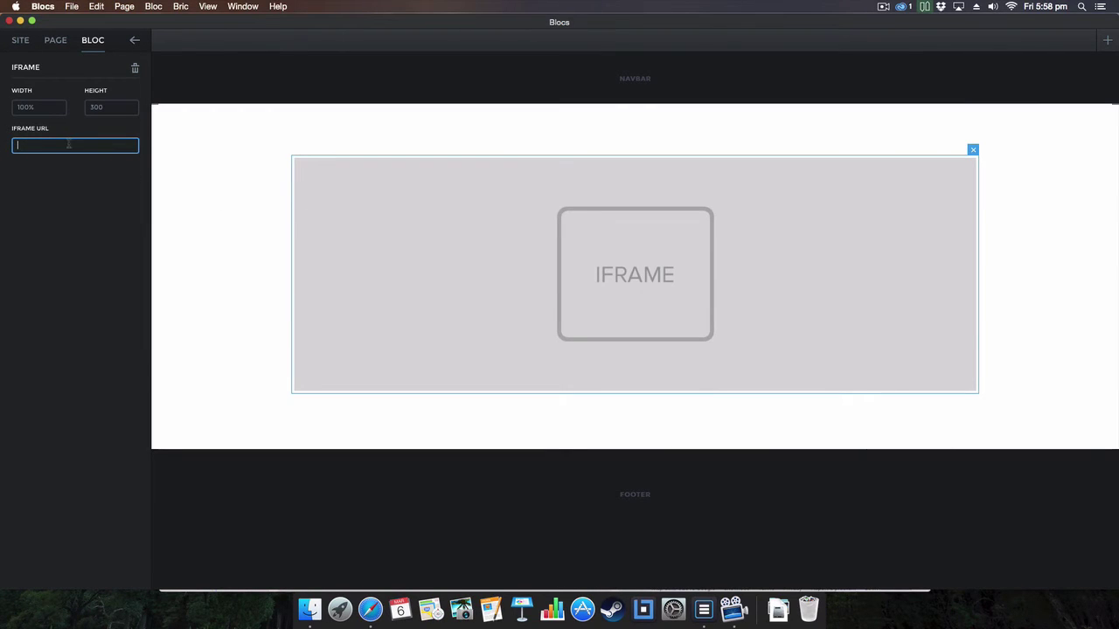
key(super+v)
key(Left)
key(Left)
key(Left)
key(Left)
key(Left)
key(Left)
key(Left)
key(Left)
key(Left)
key(Left)
key(Left)
key(Left)
key(Left)
key(Left)
key(Left)
key(Left)
key(Left)
key(Left)
key(Left)
key(Left)
key(Left)
key(Left)
key(Left)
key(Left)
key(Left)
key(Left)
key(Left)
key(Left)
key(Left)
key(Left)
key(Left)
key(Left)
key(Left)
key(Left)
key(Left)
key(Left)
key(Left)
key(Left)
key(Left)
key(Left)
key(Left)
key(Left)
key(Left)
key(Left)
key(Left)
key(Left)
key(Left)
key(Left)
key(Left)
key(Left)
key(Left)
key(Left)
key(Left)
key(Left)
key(Left)
key(Left)
key(Left)
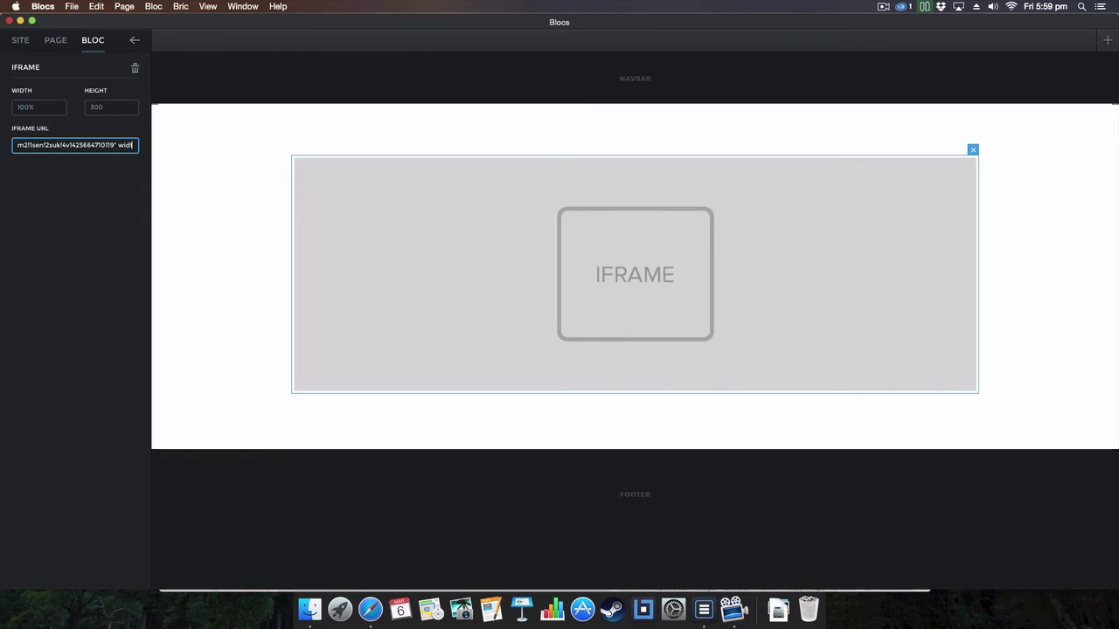
key(Left)
key(Left)
key(Left)
key(Left)
key(Left)
key(Left)
key(Left)
key(Left)
key(Left)
key(Left)
key(Left)
key(Left)
key(Left)
key(Left)
key(Left)
key(Left)
key(Left)
key(Left)
key(Left)
key(Left)
key(Left)
key(Left)
key(Left)
key(Left)
key(Left)
key(Left)
key(Left)
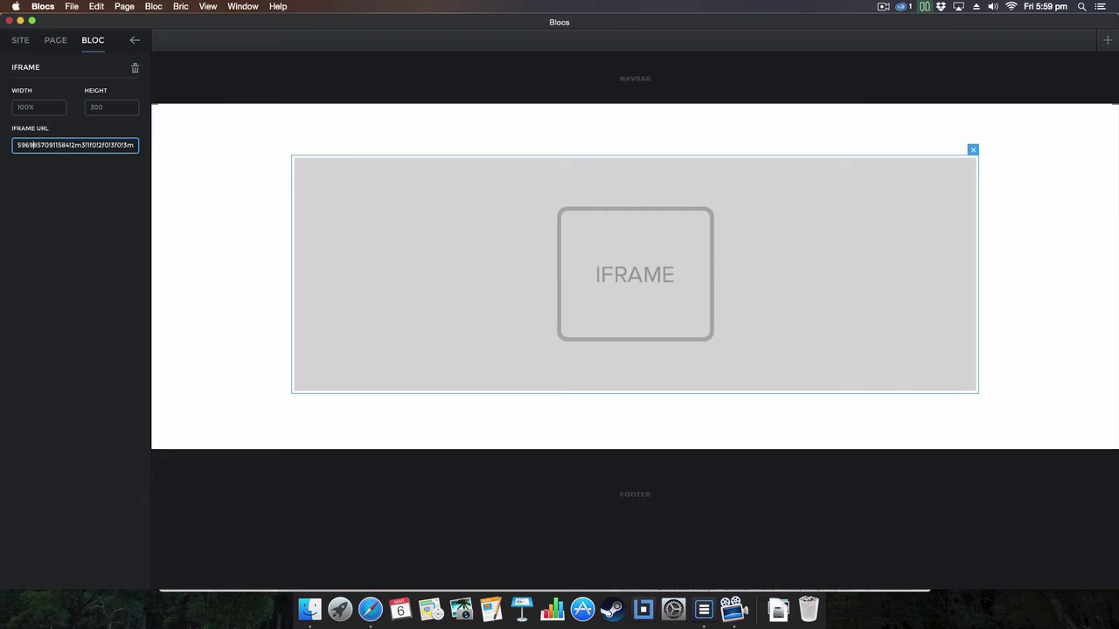
key(Left)
key(Left)
key(Left)
key(Left)
key(Left)
key(Left)
key(Left)
key(Left)
key(Left)
key(Left)
key(Left)
key(Left)
key(Left)
key(Left)
key(Left)
key(Left)
key(Left)
key(Left)
key(Left)
key(Left)
key(Left)
key(Left)
key(Left)
key(Left)
key(Left)
key(Left)
key(Left)
key(Left)
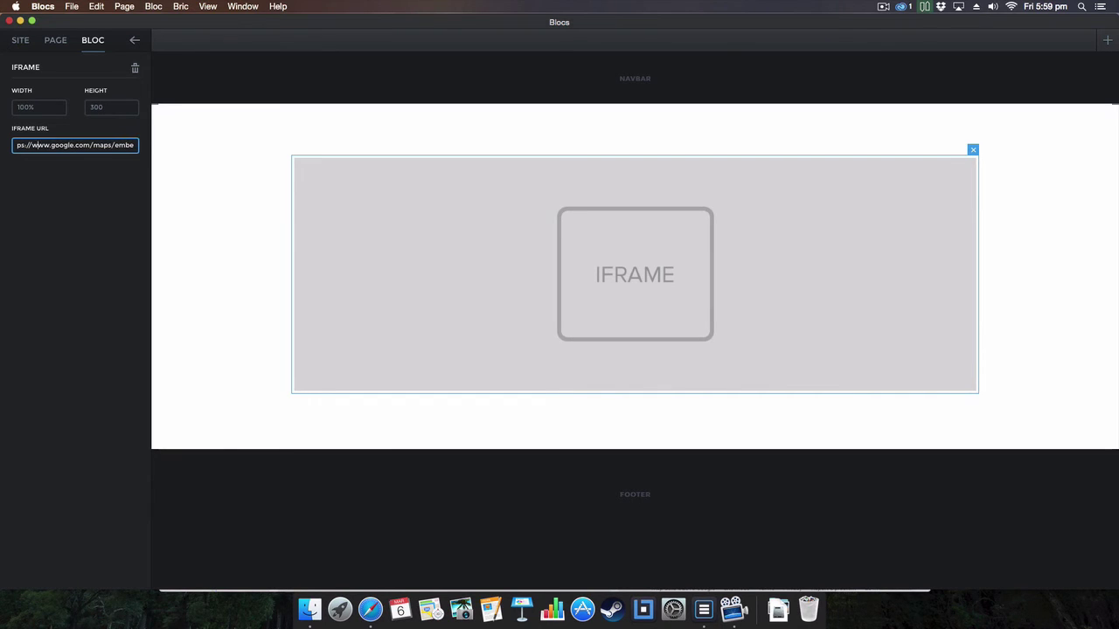
key(Left)
key(Left)
key(BackSpace)
key(BackSpace)
key(BackSpace)
key(BackSpace)
key(BackSpace)
key(BackSpace)
key(BackSpace)
key(BackSpace)
key(BackSpace)
key(BackSpace)
key(BackSpace)
key(BackSpace)
key(BackSpace)
- Re-export the project over the Desktop's New site folder and open its index.html in Safari
click(240, 179)
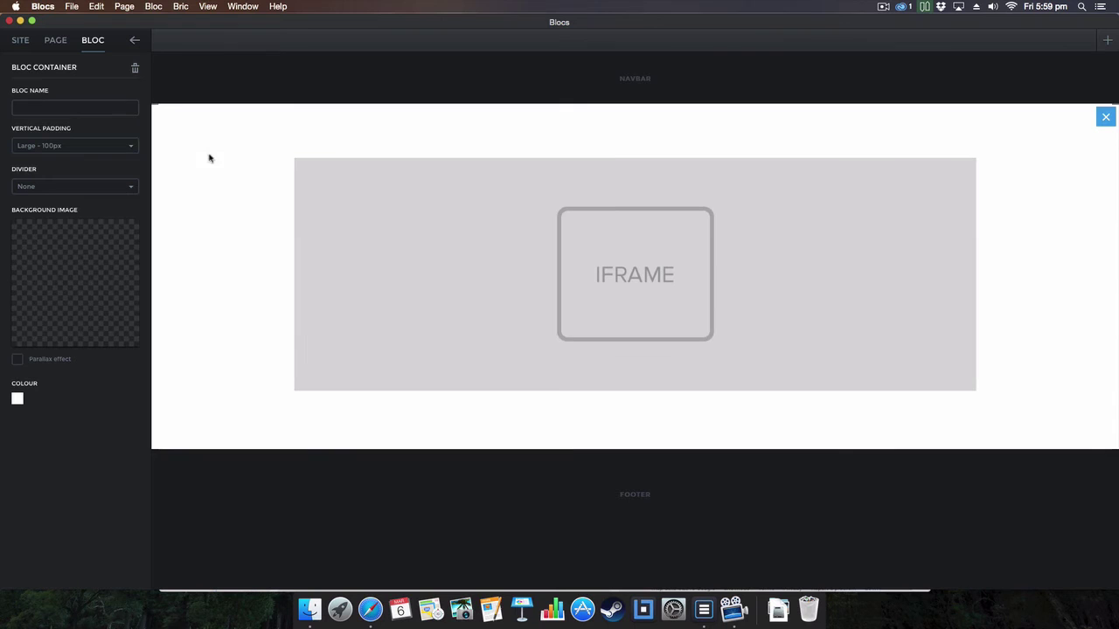
click(72, 6)
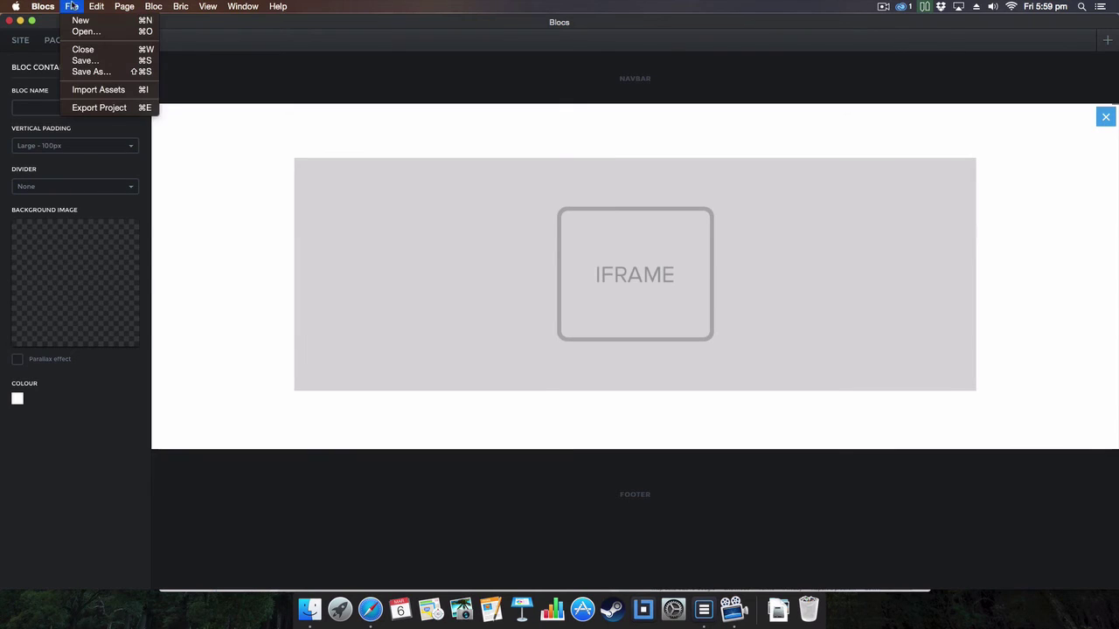
click(131, 108)
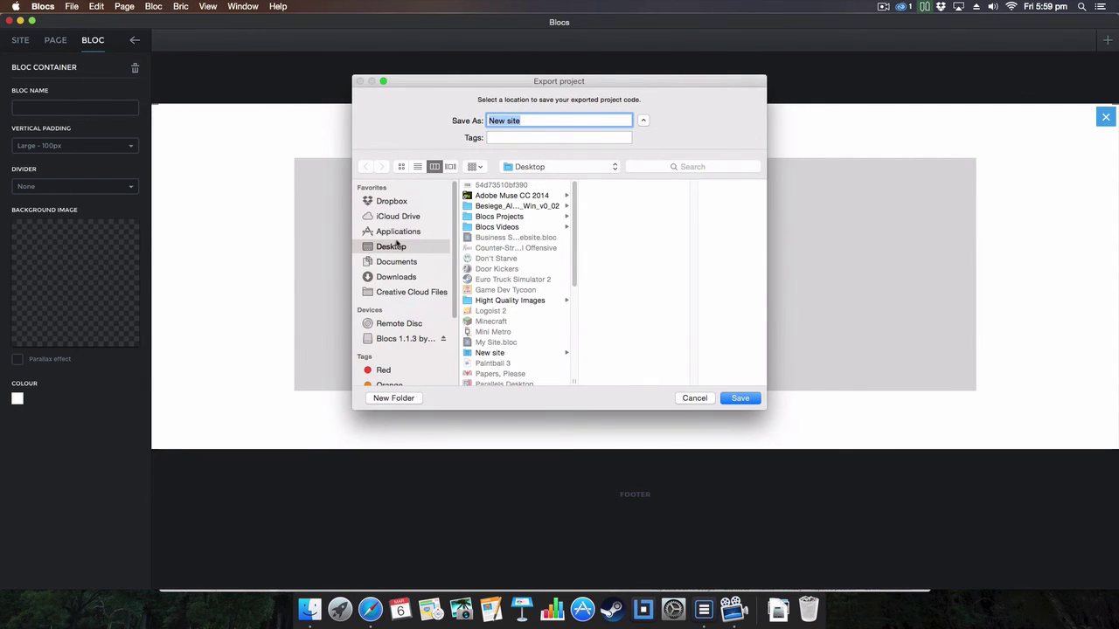
click(739, 398)
click(644, 161)
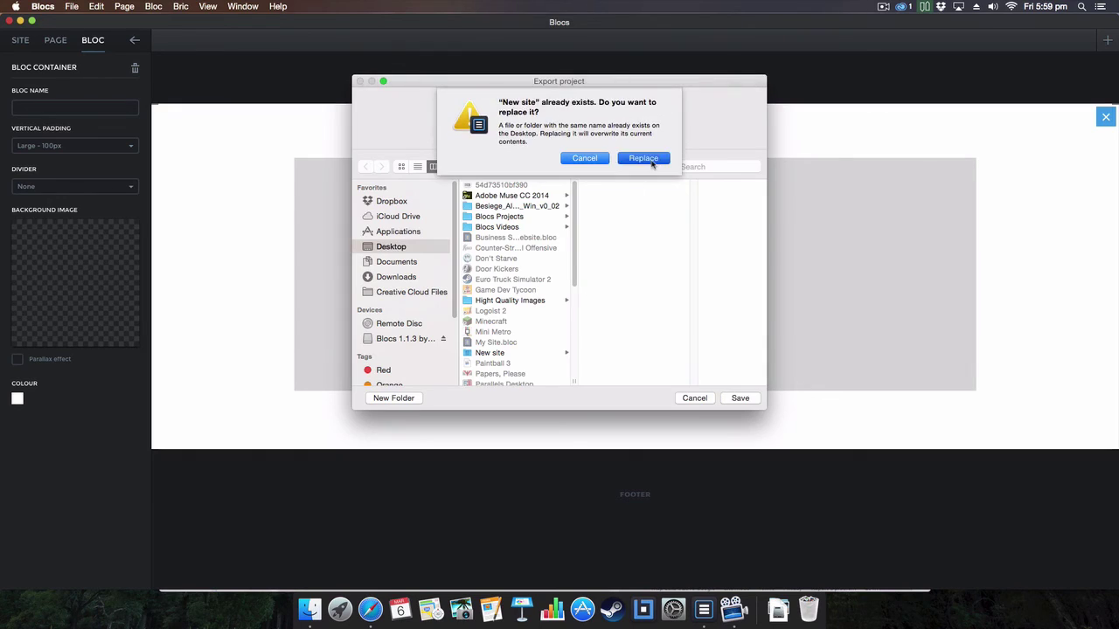
key(F11)
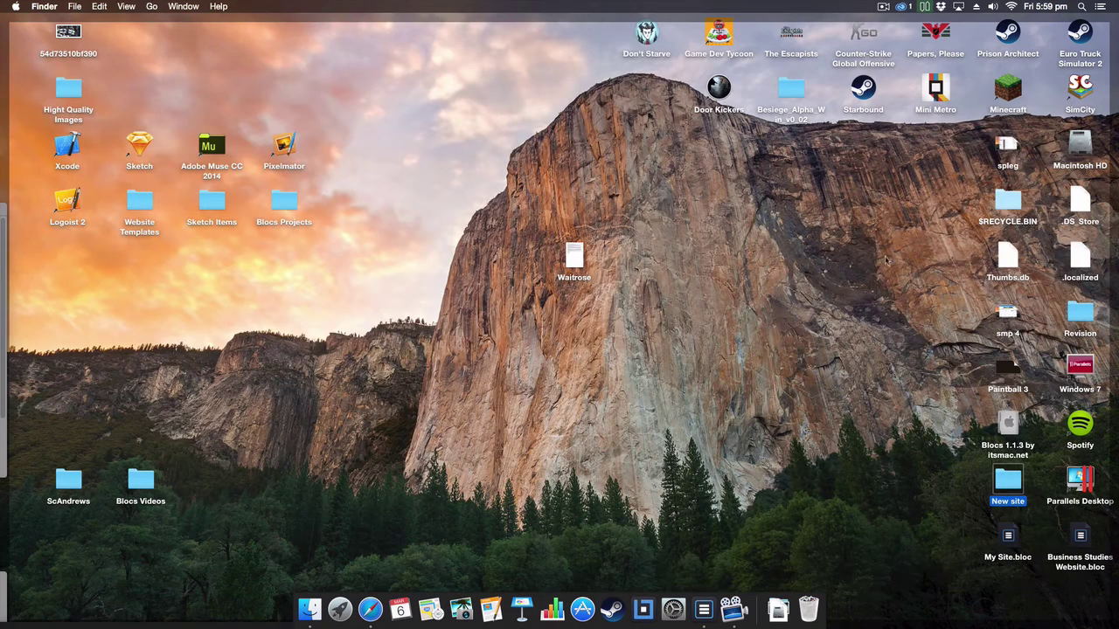
double_click(1007, 476)
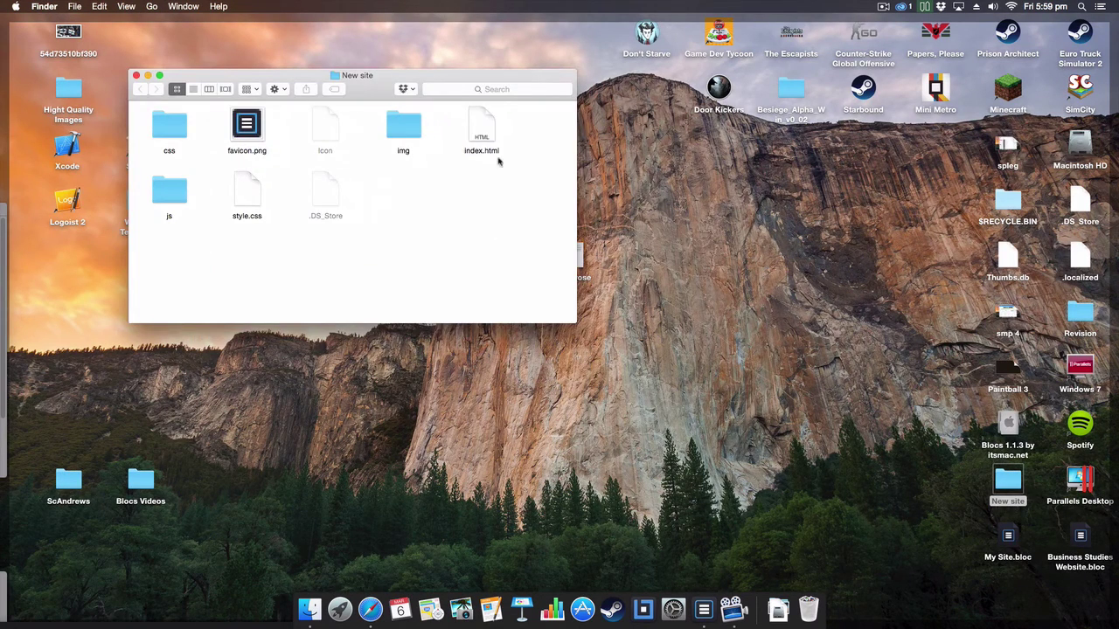
double_click(485, 128)
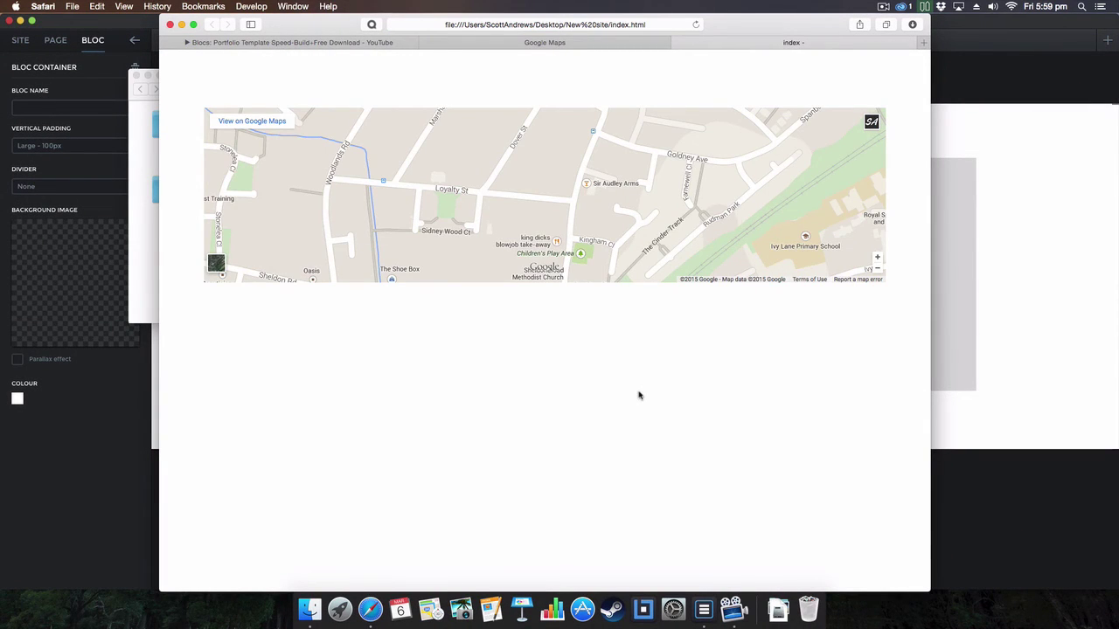
- Pan the embedded map past River Avon and Chippenham station to Marshfield Rd
drag(724, 175, 572, 158)
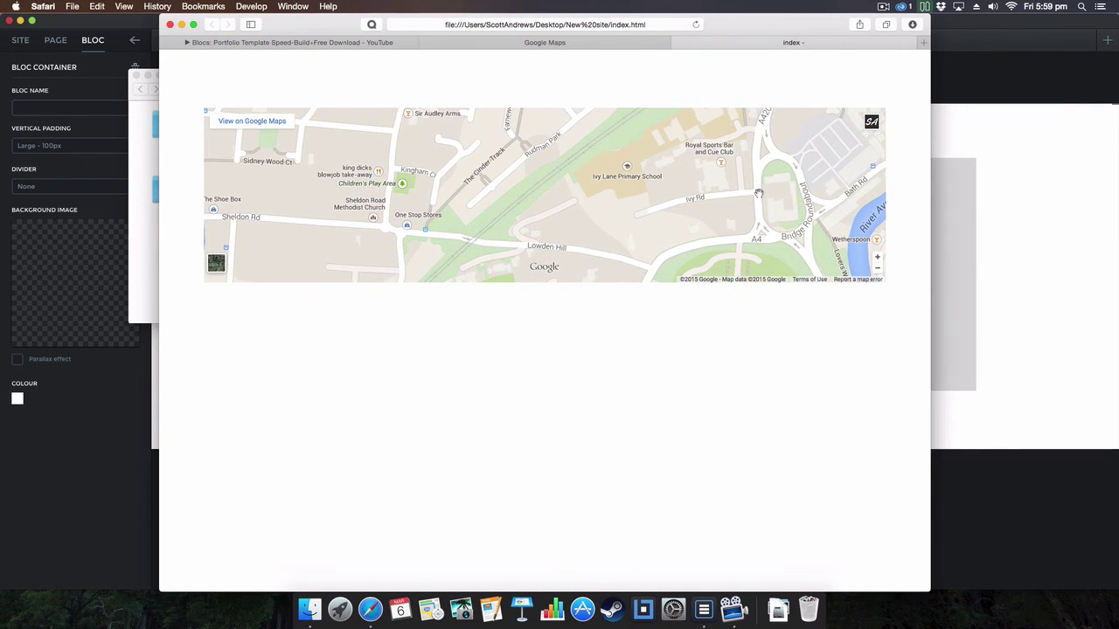
drag(758, 193, 704, 178)
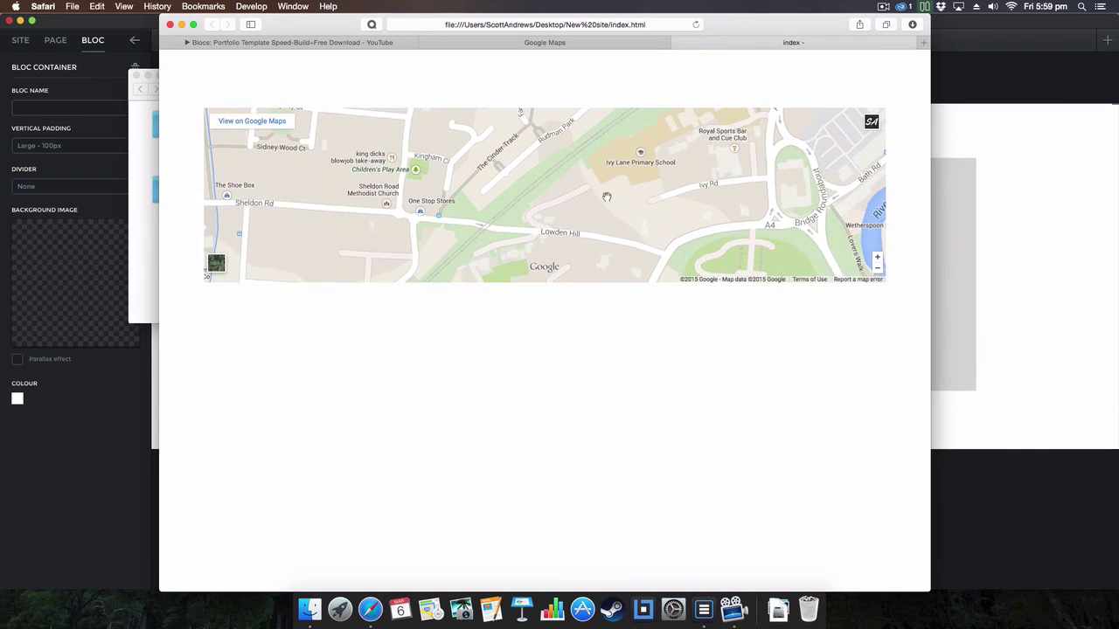
drag(608, 203, 556, 273)
drag(716, 158, 629, 233)
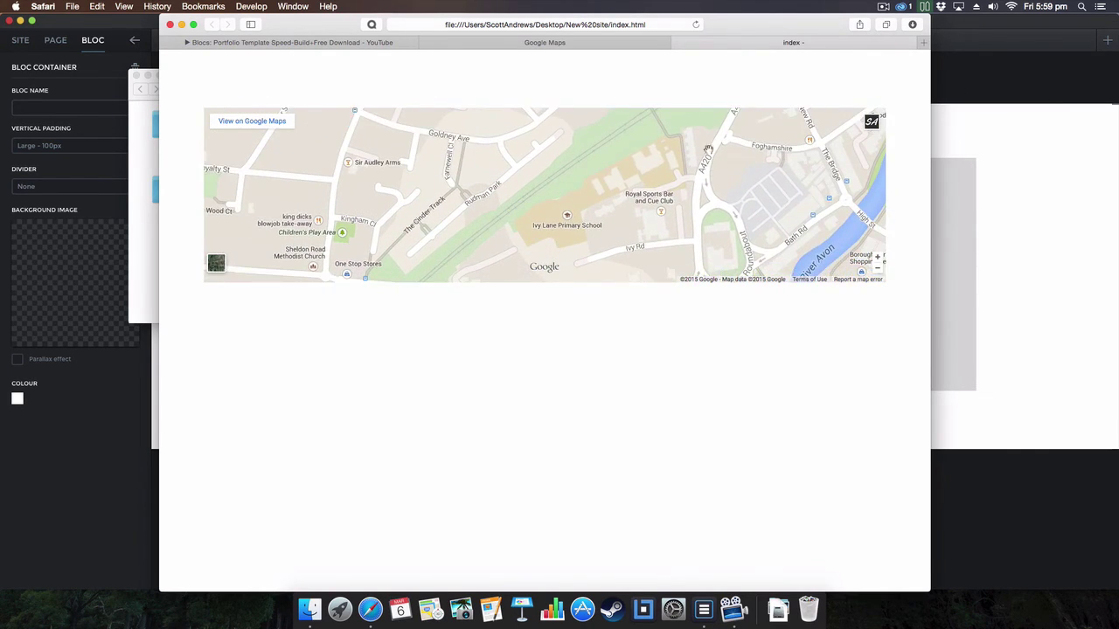
drag(786, 166, 669, 227)
drag(769, 145, 661, 220)
drag(705, 166, 726, 260)
drag(751, 179, 762, 123)
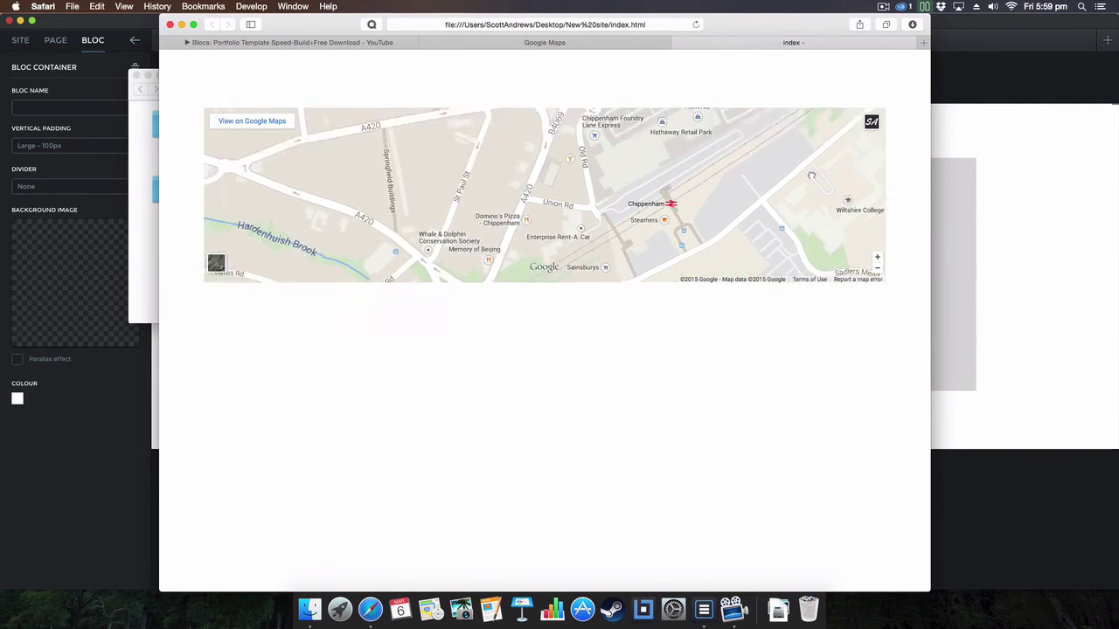
drag(498, 168, 638, 251)
drag(458, 230, 588, 122)
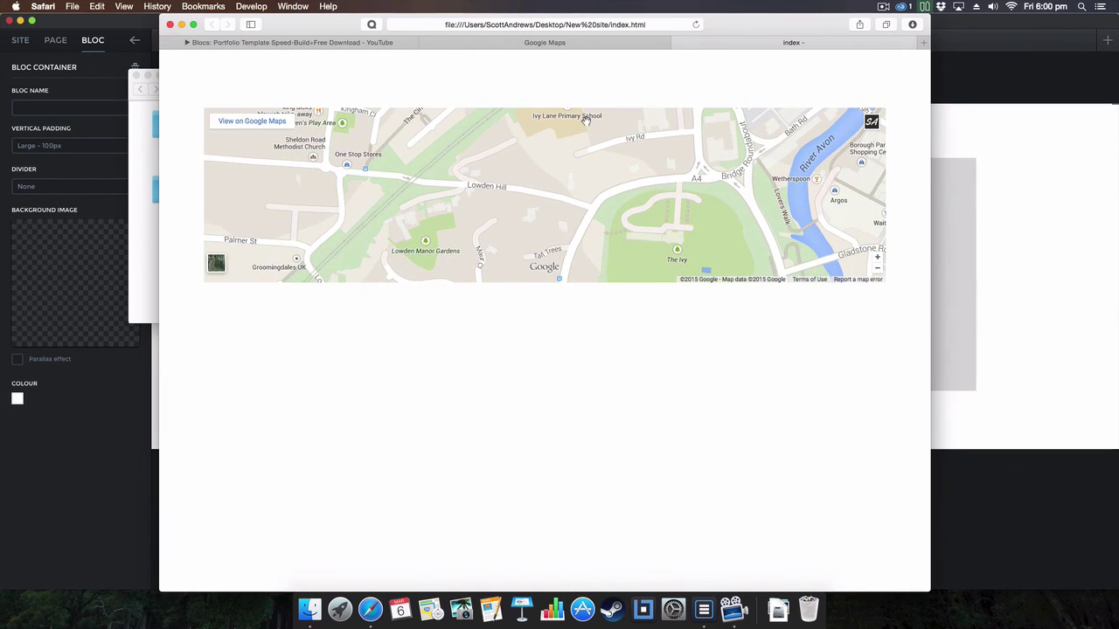